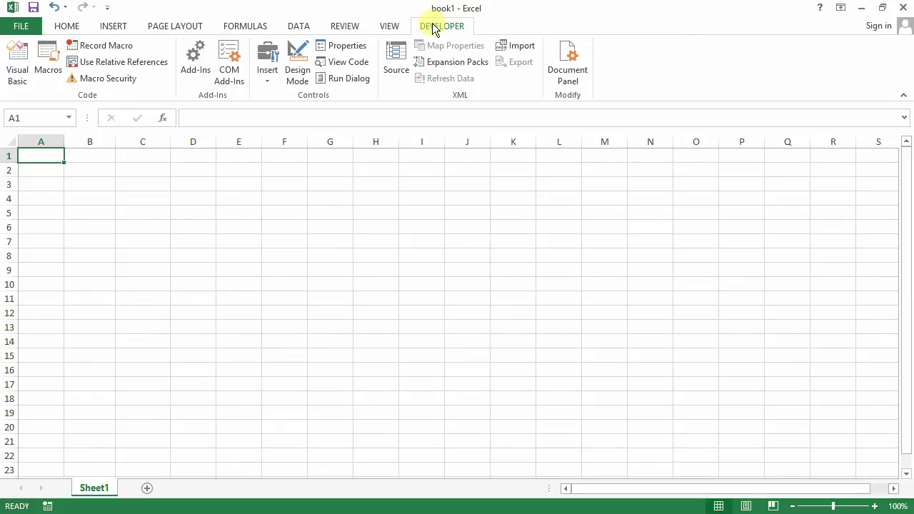
- Open the VBA editor, insert a new Module1, and close the Project Explorer for a wider code pane
left_click(16, 63)
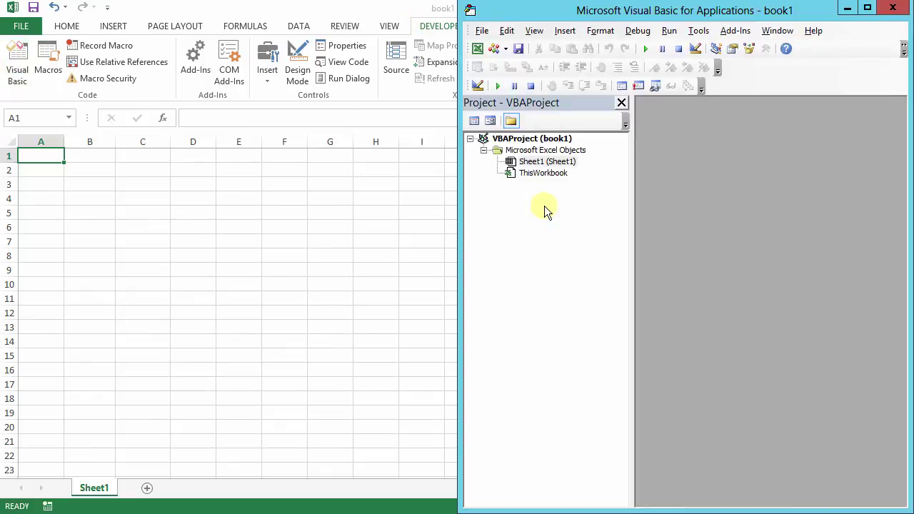
left_click(505, 49)
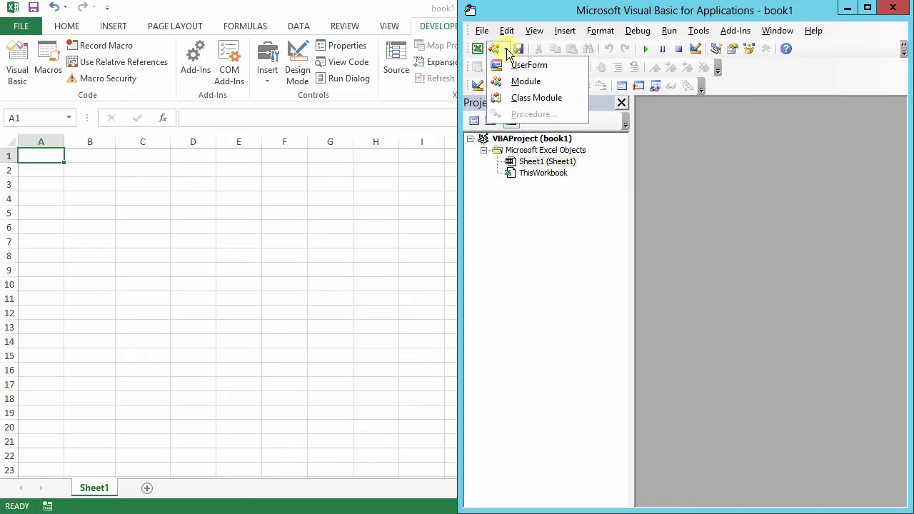
left_click(515, 83)
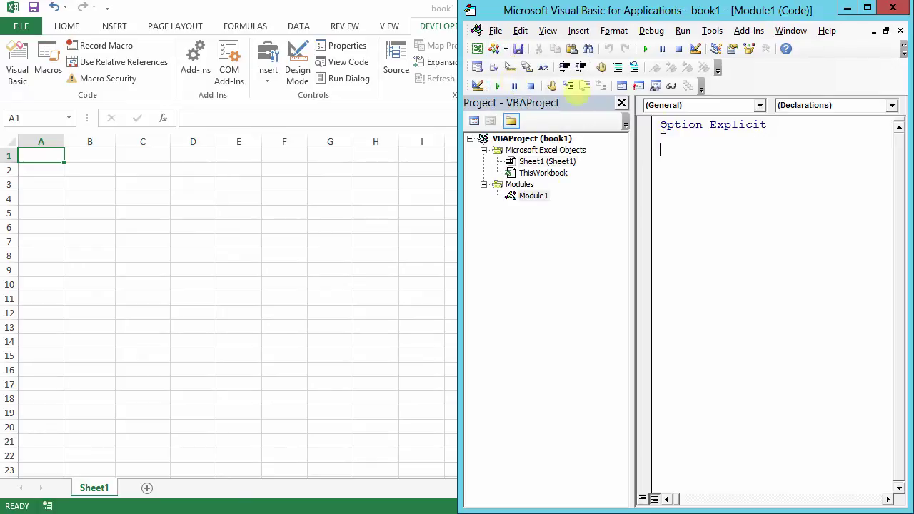
left_click(621, 103)
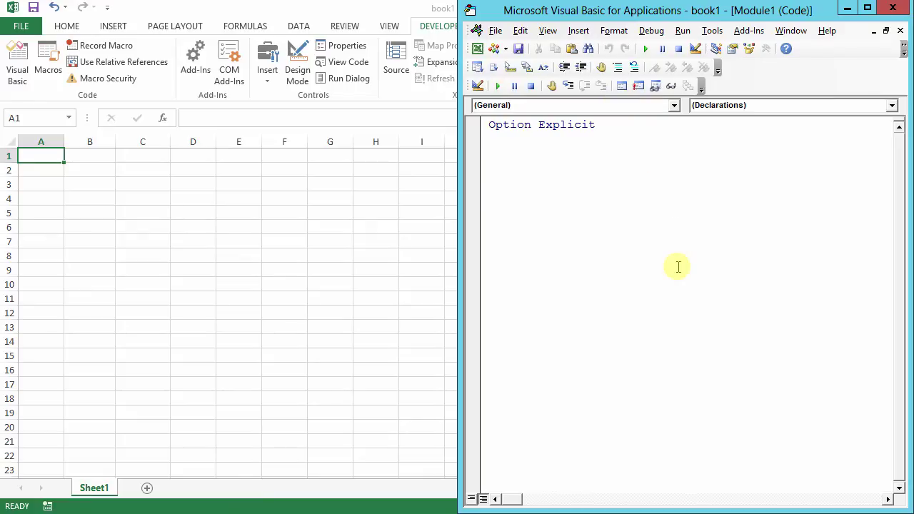
- Declare Function bodyTemp(t) As String containing an If t > 37.5 Then … End If block
type("function bodyTemp")
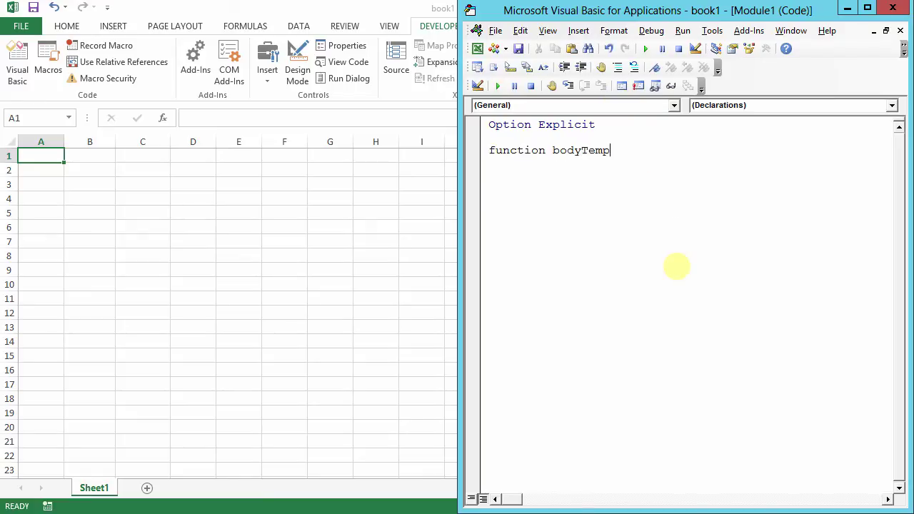
type("(")
type("t")
type(") as string")
key("Return")
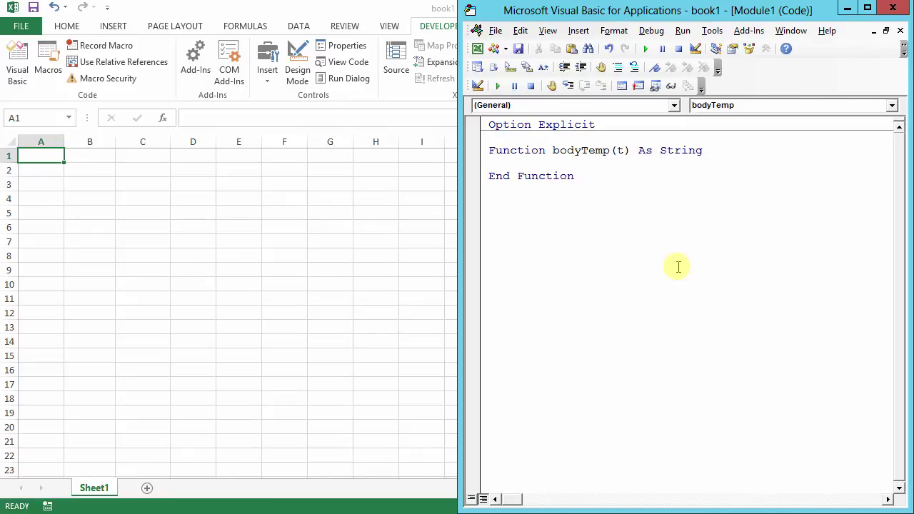
key("Tab")
type("if ")
type("t ")
type("> 37.5 then")
key("Return")
type("end if")
key("Up")
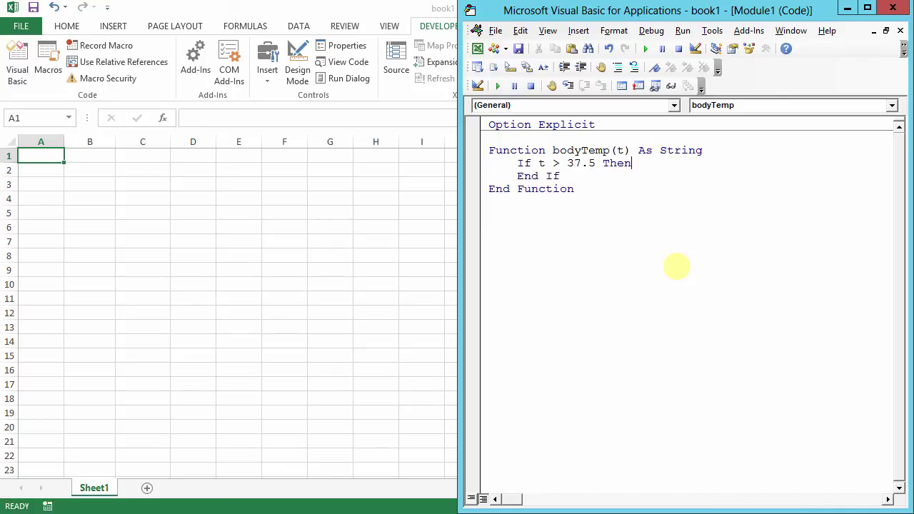
key("Return")
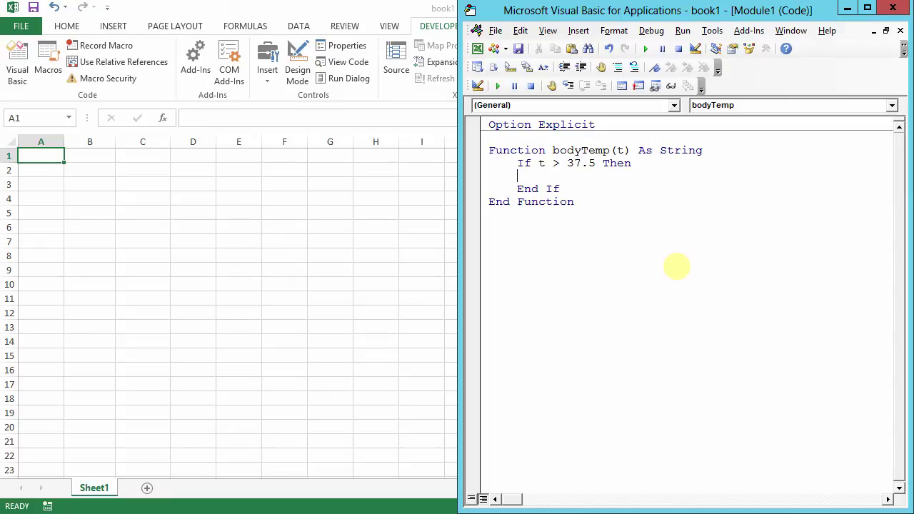
- Add Dim s As String, set s = "fever" inside the If, and return bodyTemp = s
key("Up")
key("Return")
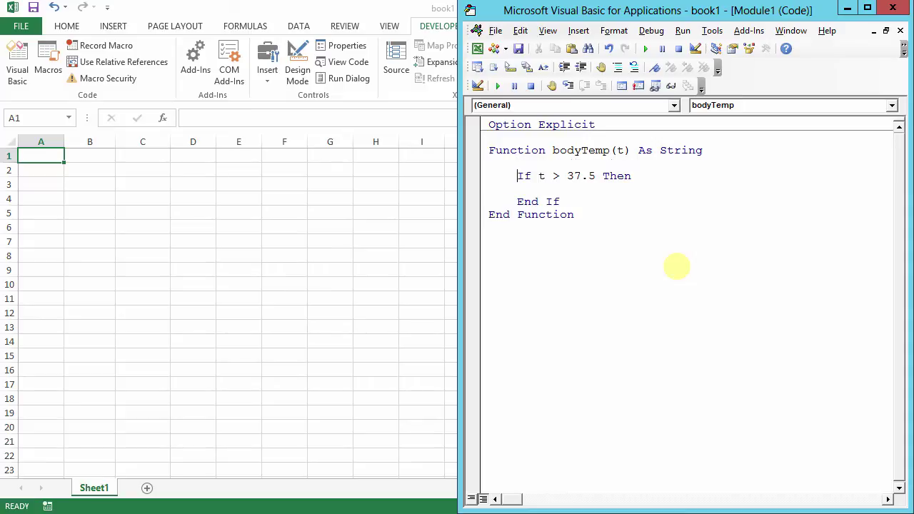
type("dim s ")
type("as string")
key("Escape")
key("Down")
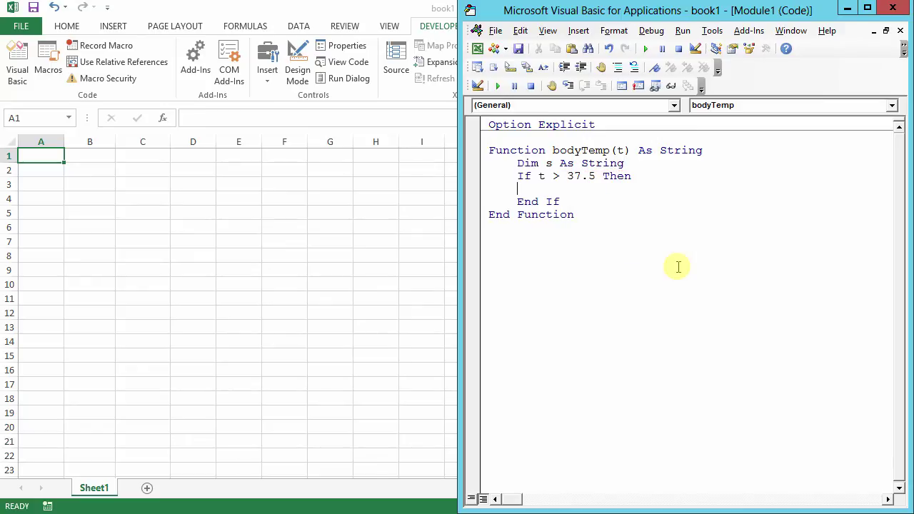
key("Tab")
type("s = \"fever\"")
key("Down")
key("Return")
type("bodytemp = s")
key("Down")
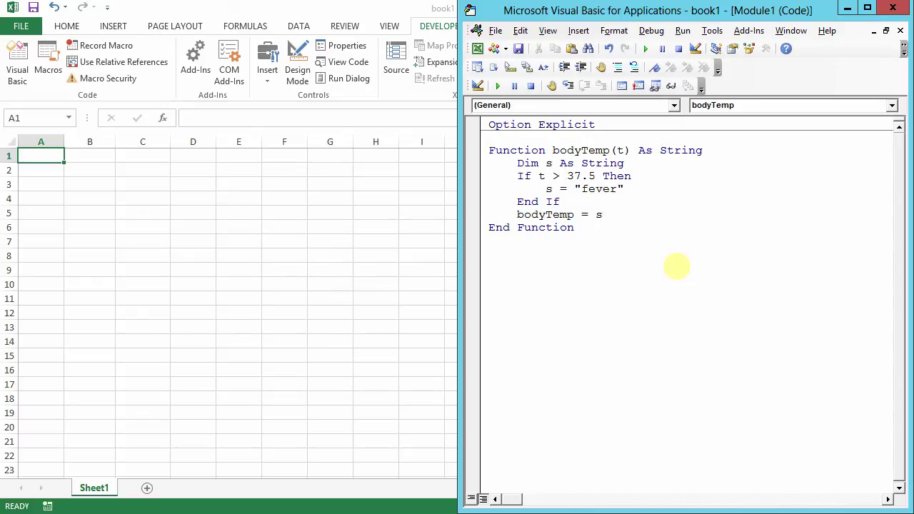
- Snap Excel beside the code editor and enter test temperature 37 in B3
left_click(363, 218)
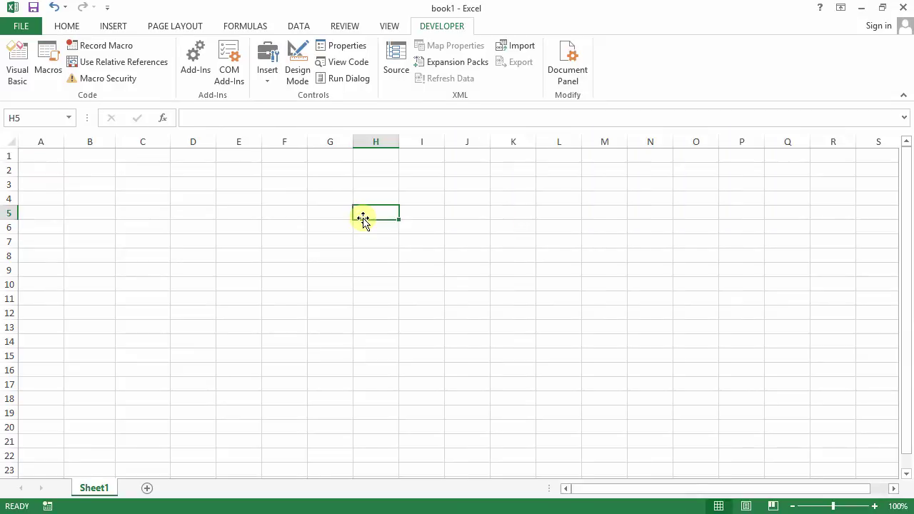
key("super+Left")
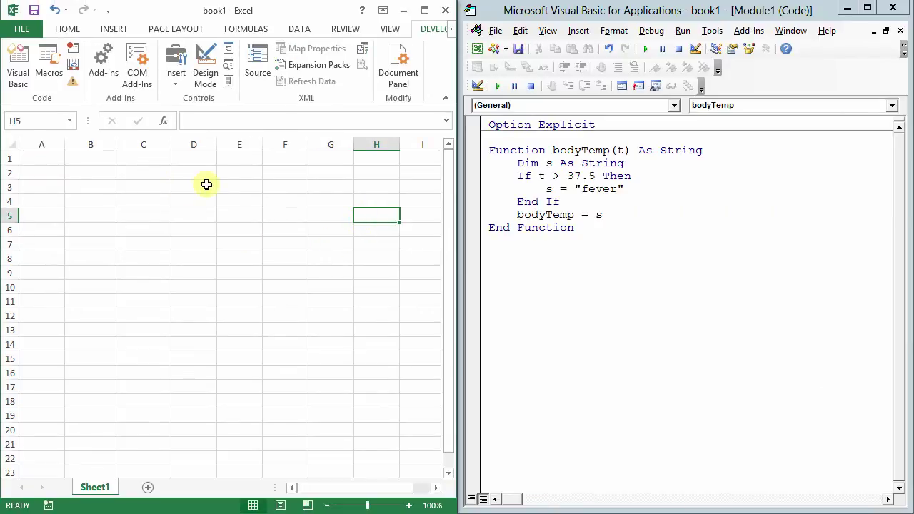
left_click(96, 184)
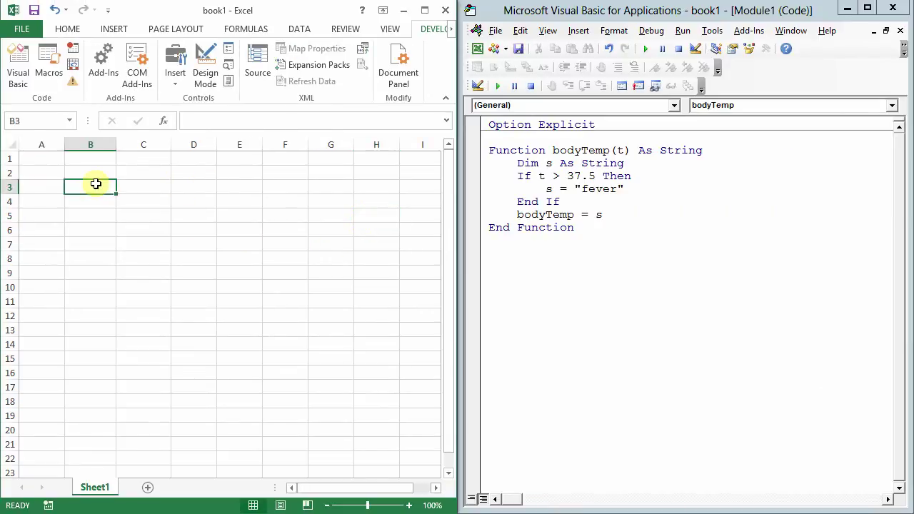
type("37")
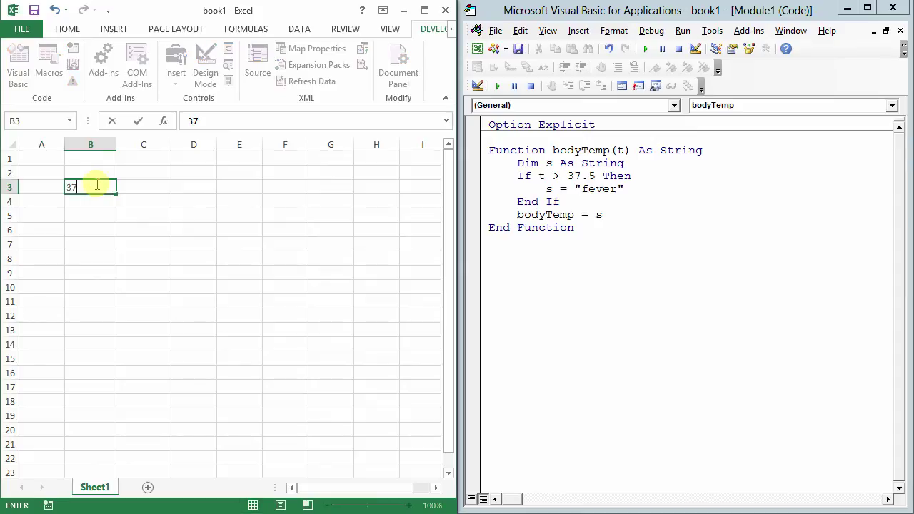
key("Return")
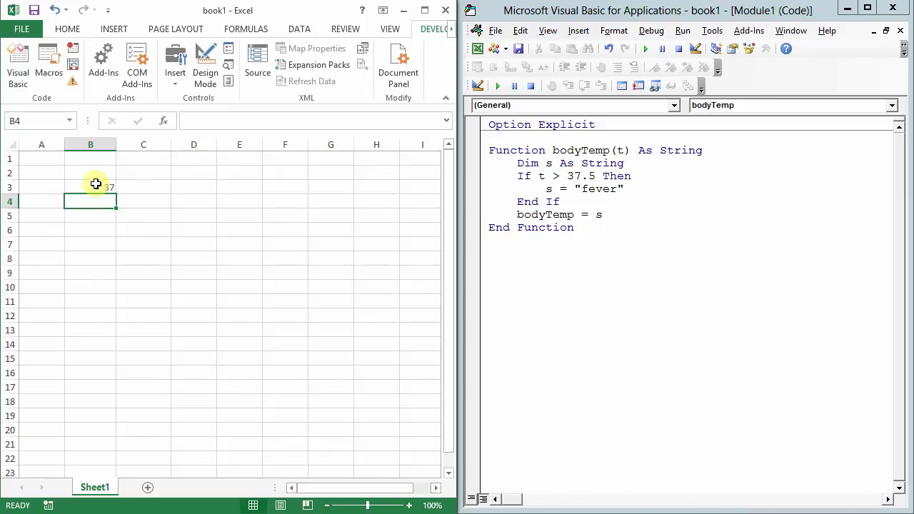
- Enter the formula =bodyTemp(B3) in B4
type("=boday")
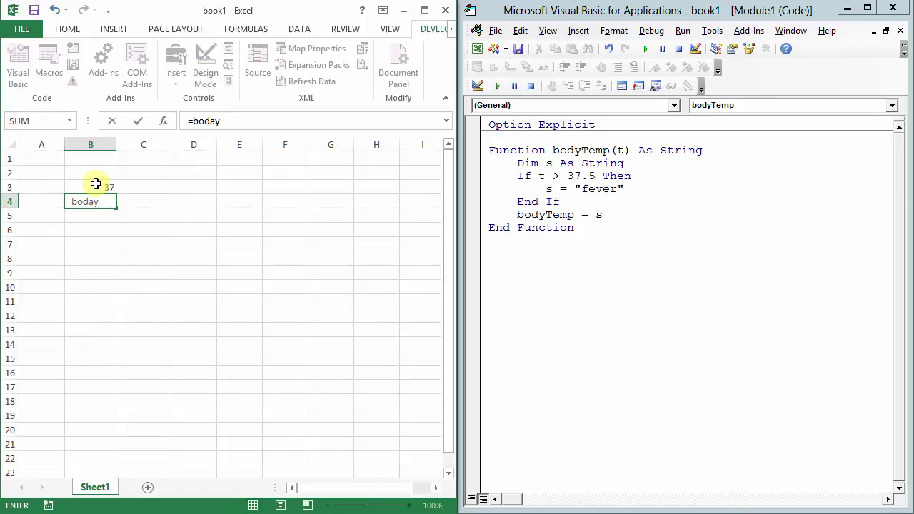
key("BackSpace")
key("BackSpace")
key("Tab")
left_click(96, 184)
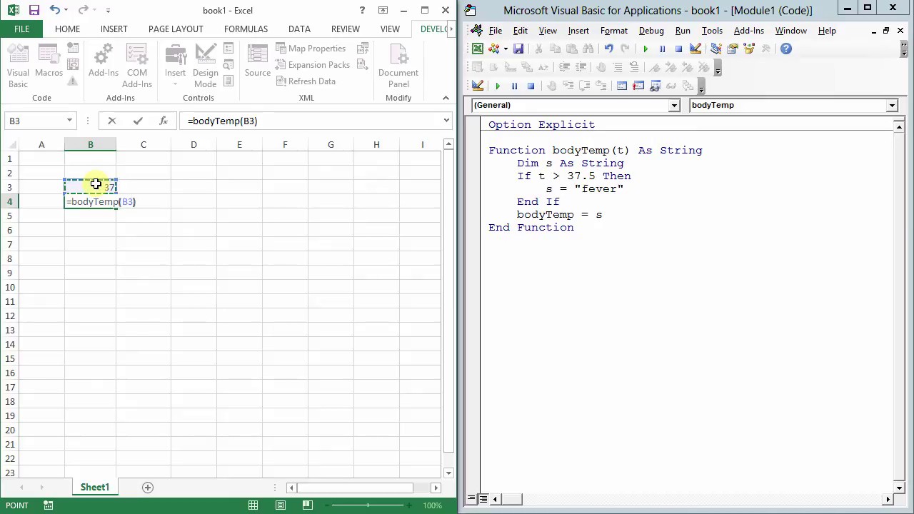
key("ctrl+Return")
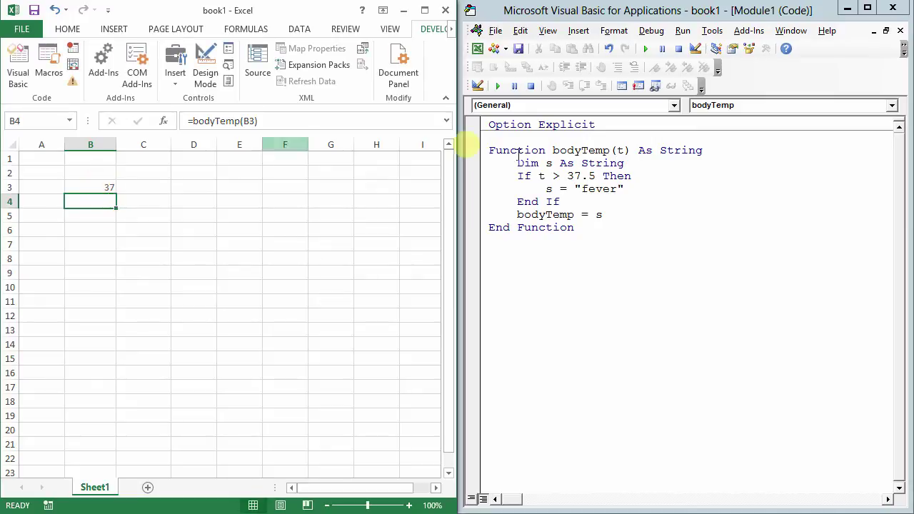
- Change B3 to 38 so B4 recalculates to fever
left_click(517, 176)
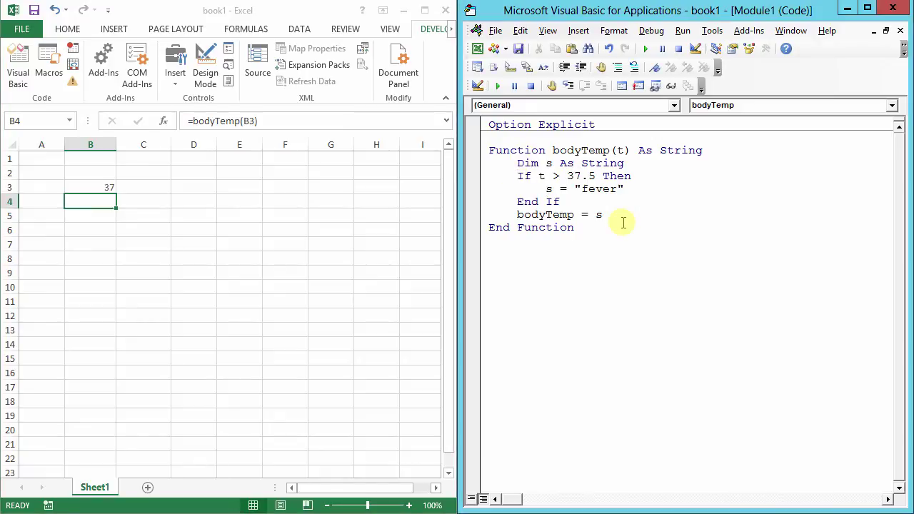
key("Left")
left_click(90, 185)
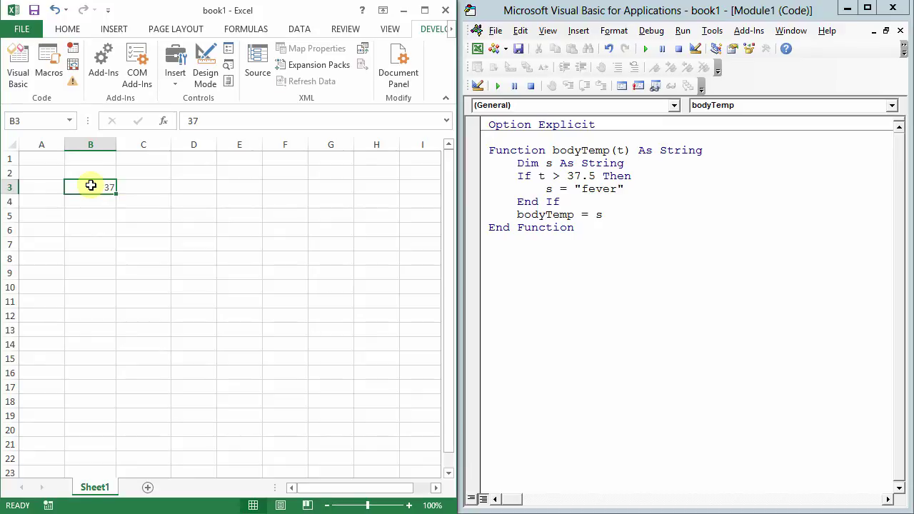
type("38")
key("Return")
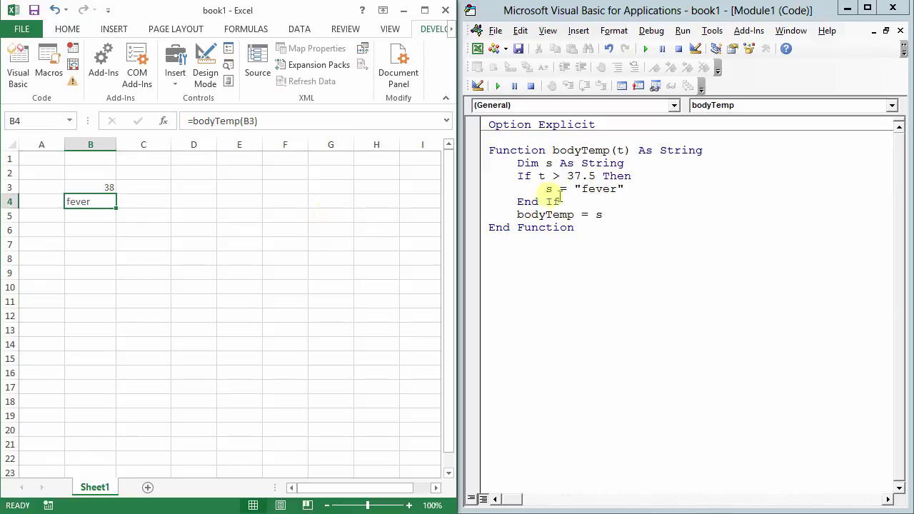
- Add an Else branch to bodyTemp setting s = "normal"
left_click(635, 191)
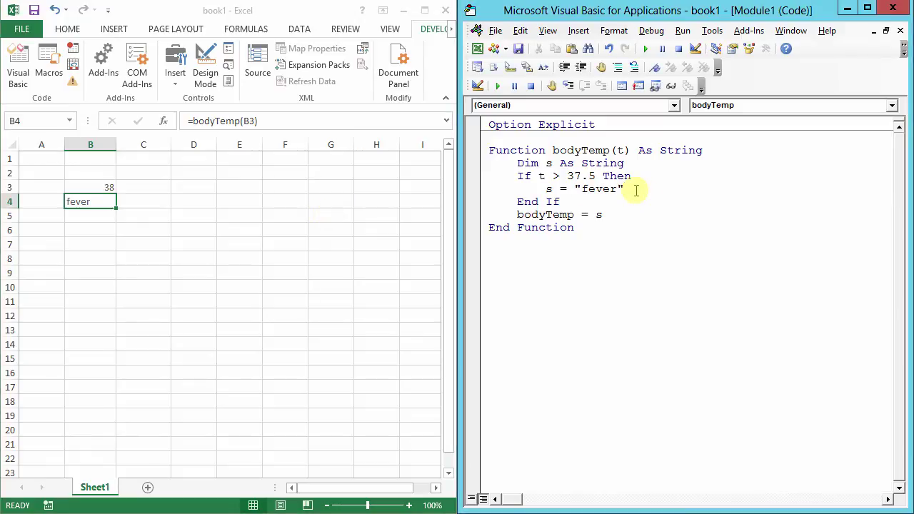
key("Return")
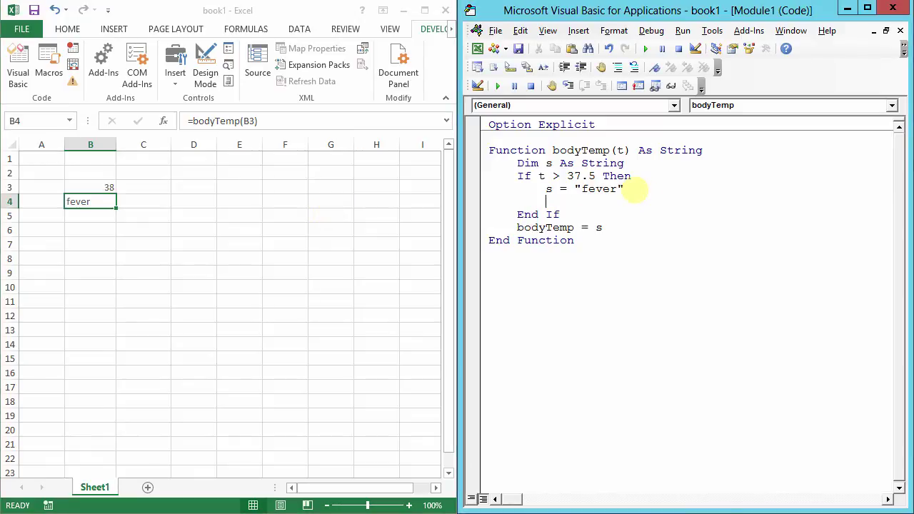
type("else")
key("Return")
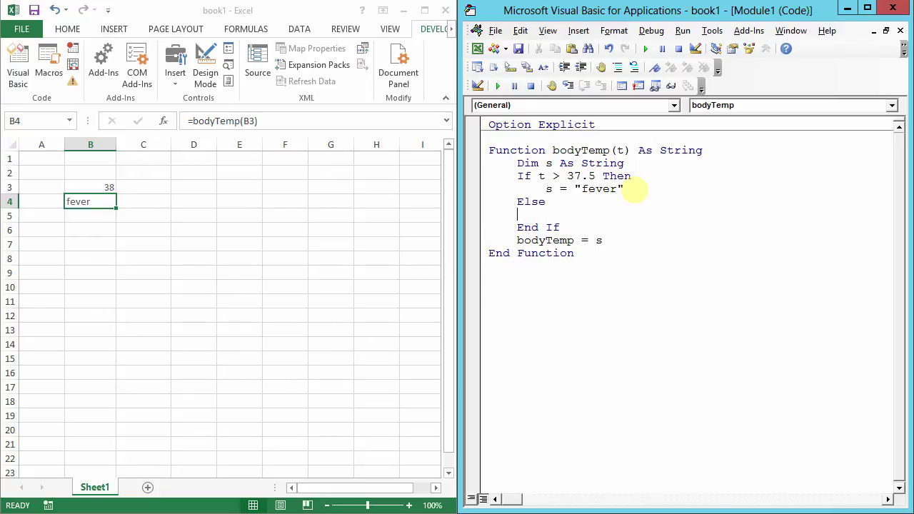
type("s = \"normal\"")
key("Down")
- Re-enter 37 in B3 so B4 now shows normal
left_click(102, 187)
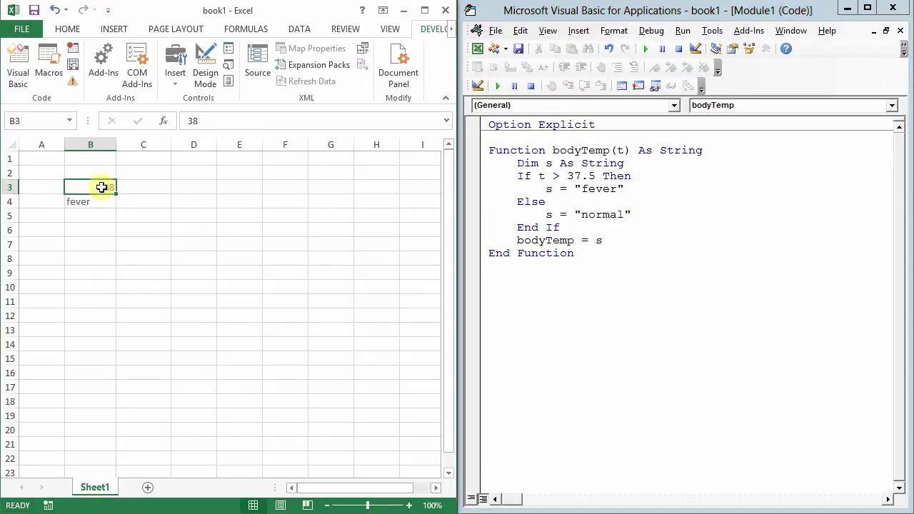
type("37")
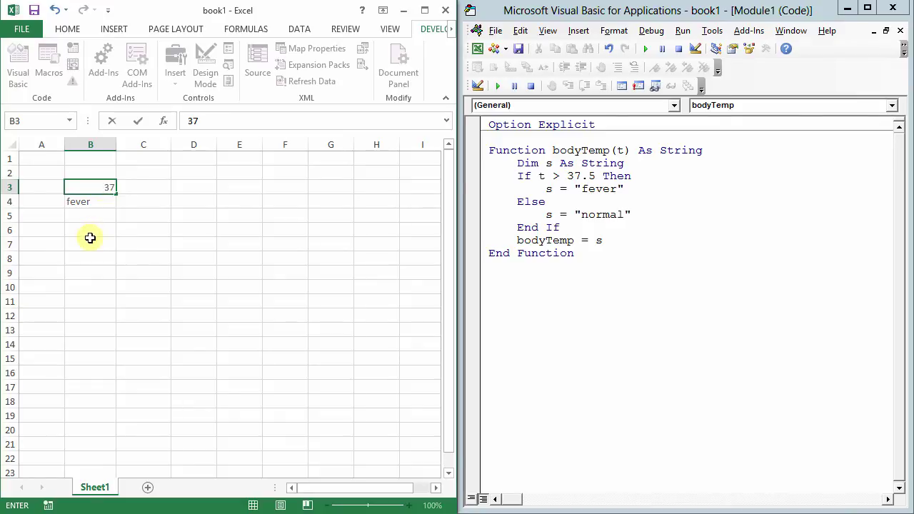
key("Return")
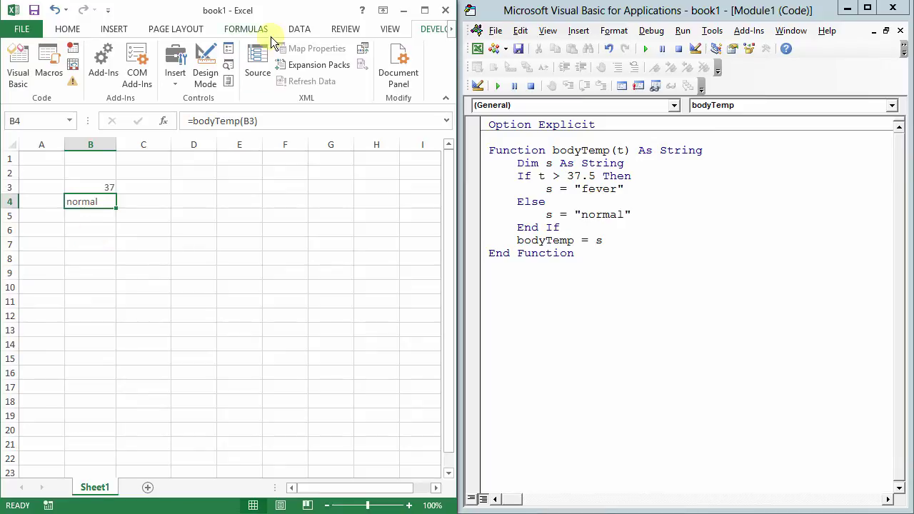
double_click(524, 176)
- Insert an If t > 38 Then test setting s = "high fever", with 'else if t >' before the 37.5 test
left_click(567, 176)
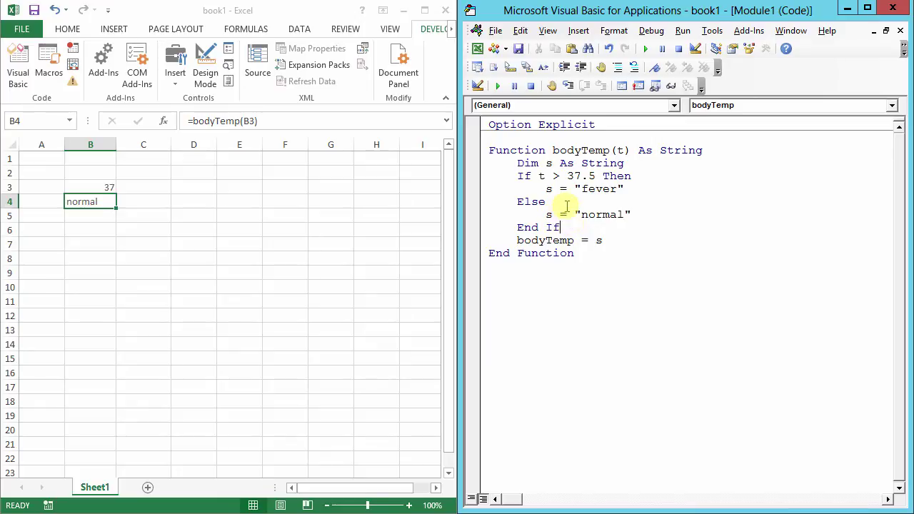
key("Down")
key("Down")
key("Down")
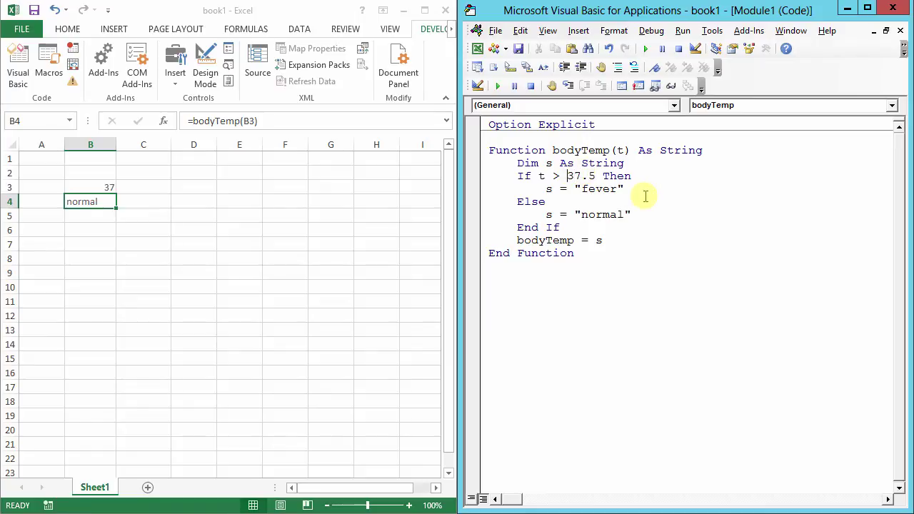
type("38")
type(" then")
key("Return")
key("Tab")
type("s = \"high fever\"")
key("Return")
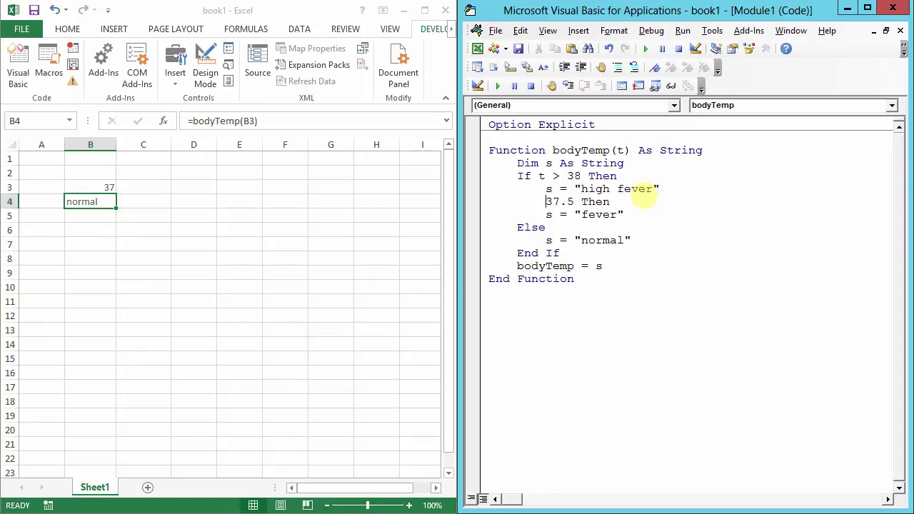
key("shift+Tab")
type("else ")
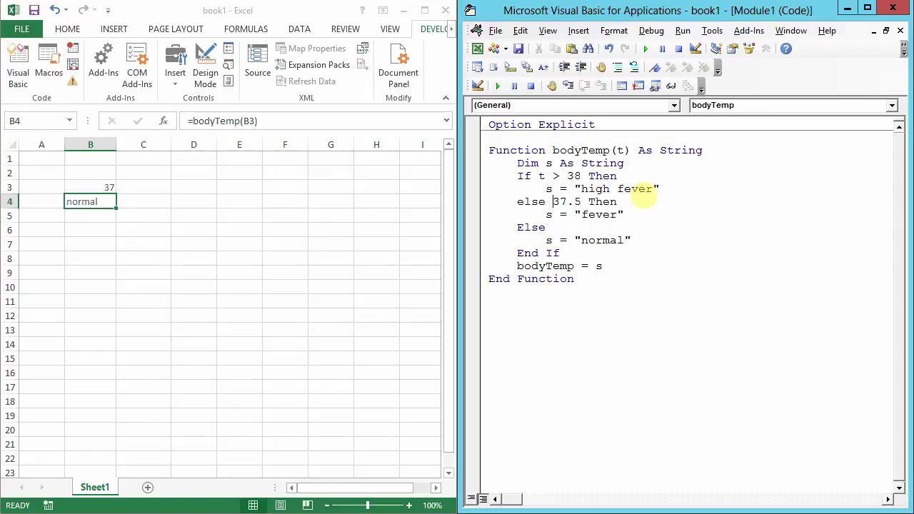
type("if t >")
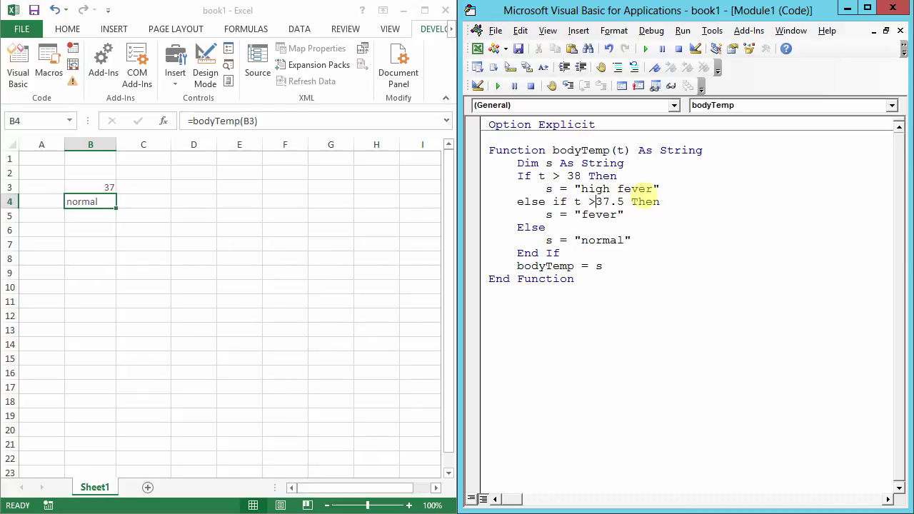
- Dismiss the compile error and join 'else if' into ElseIf t > 37.5 Then
left_click(641, 190)
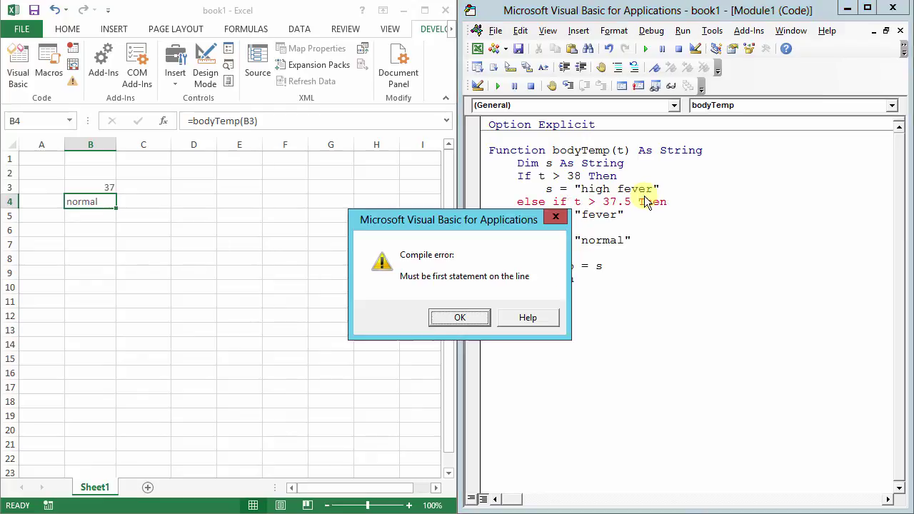
key("Return")
key("Left")
key("Left")
key("Left")
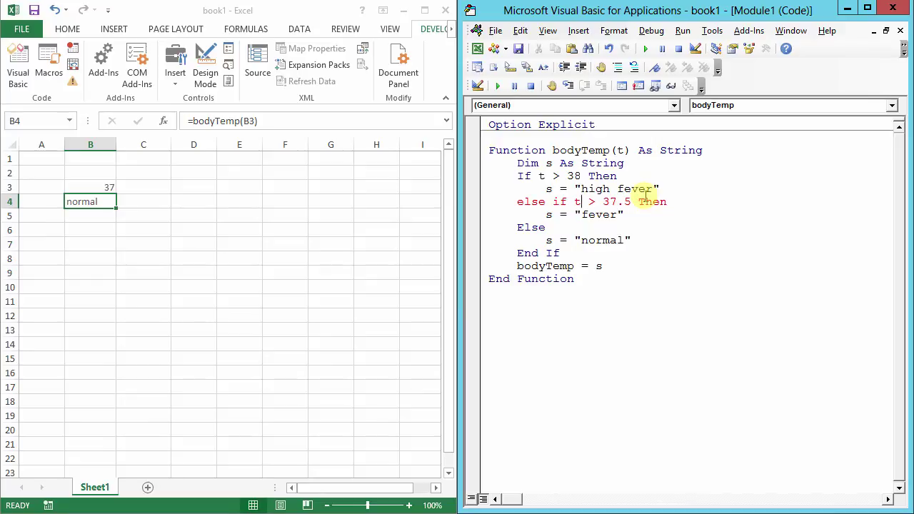
key("BackSpace")
key("Down")
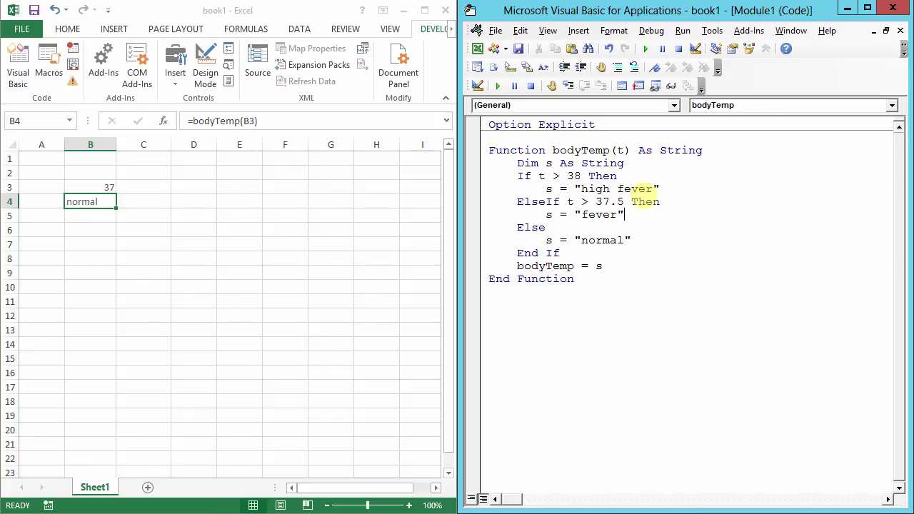
left_click(617, 202)
- Enter test temperatures 40, 38, 37.6, 37.5 and 37 in D3:D7
left_click(183, 187)
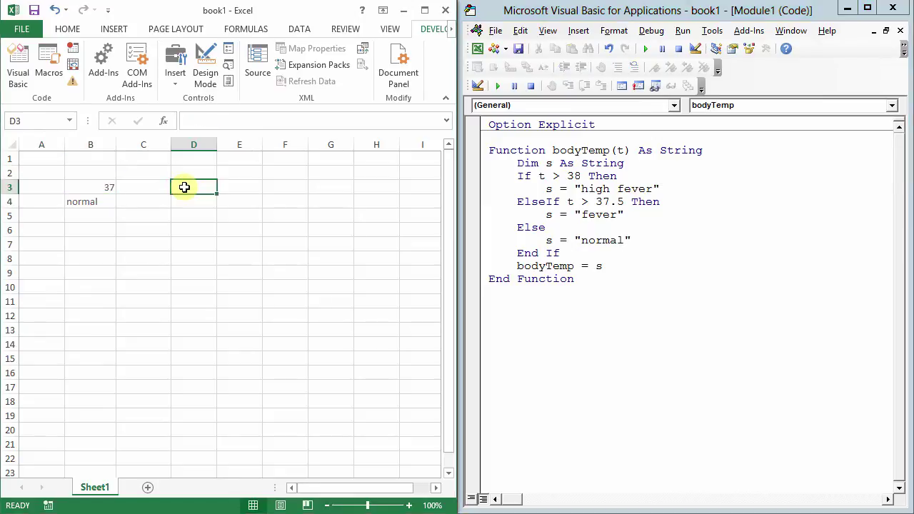
type("40")
key("Return")
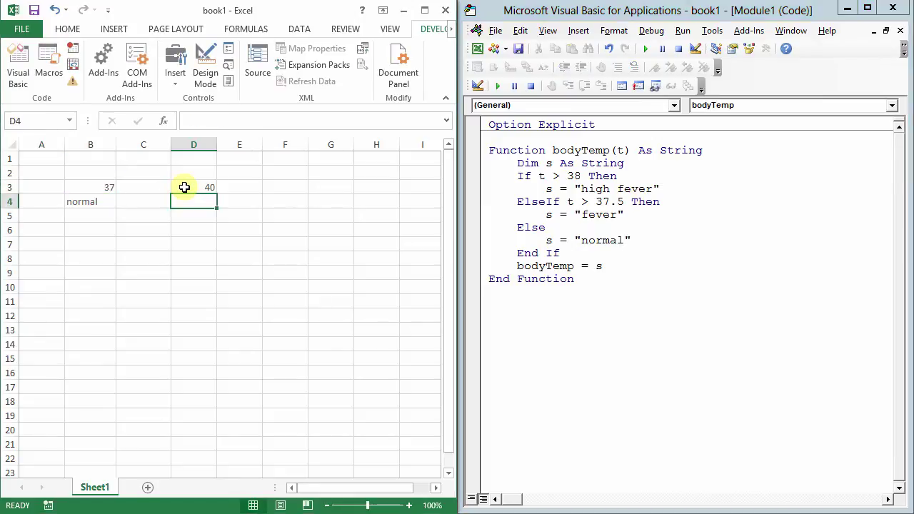
type("38")
key("Return")
type("37")
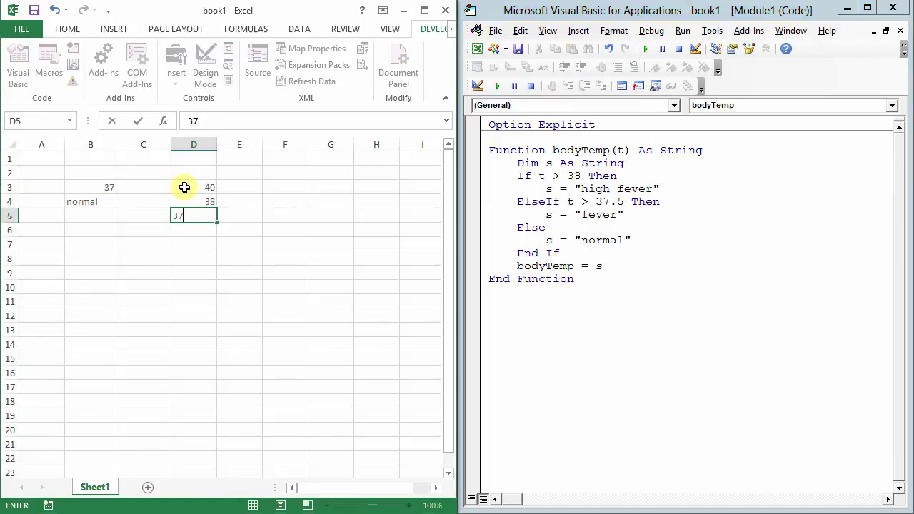
type(".6")
key("Return")
type("37.5")
key("Return")
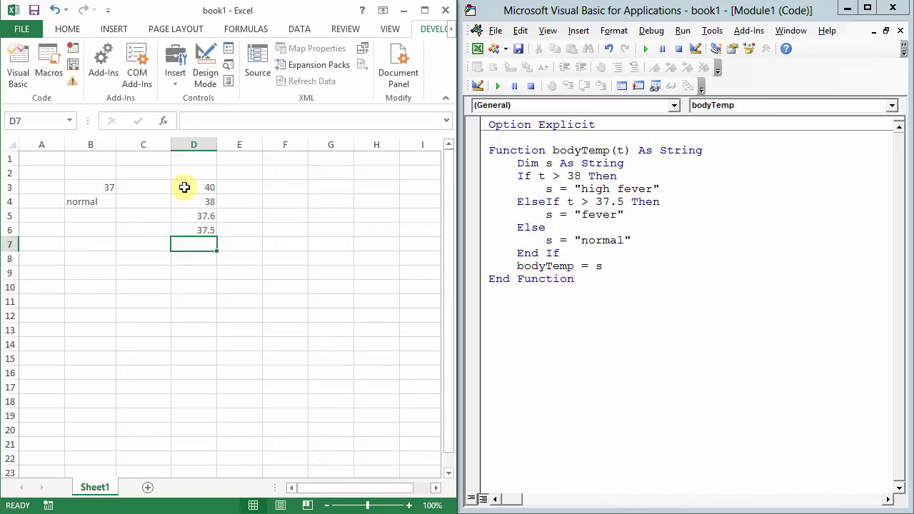
type("37")
key("Return")
- Enter =bodyTemp(D3) in E3 and fill it down through E7
key("Up")
key("Up")
key("Up")
key("Up")
key("Up")
key("Right")
type("=")
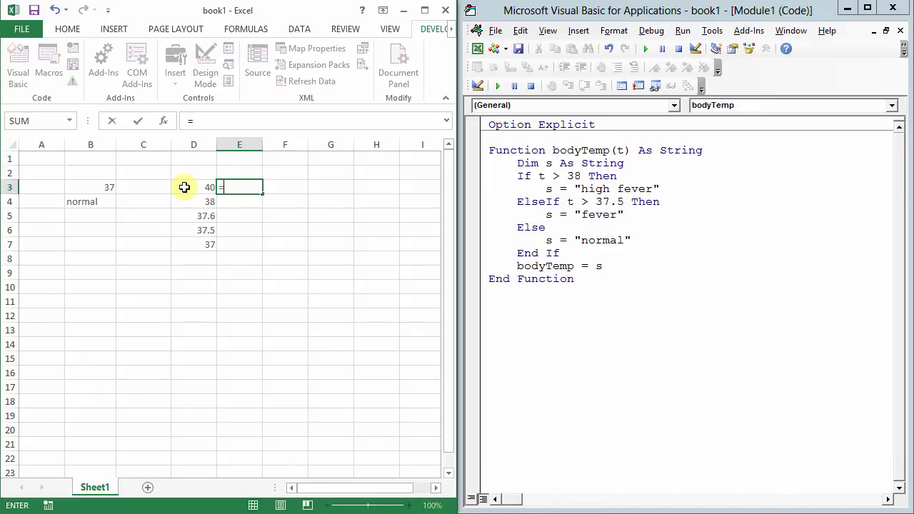
type("bo")
key("Tab")
left_click(184, 188)
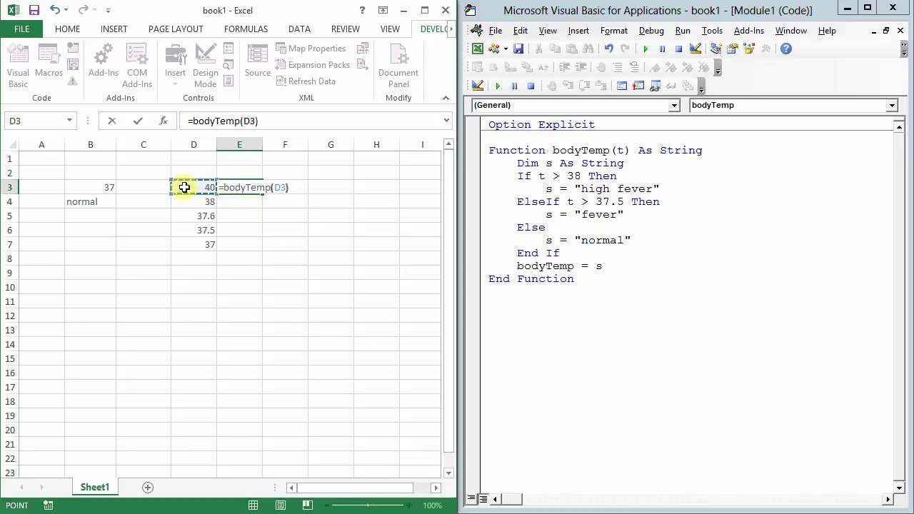
key("Return")
key("shift+Down")
key("shift+Down")
key("shift+Down")
key("ctrl+d")
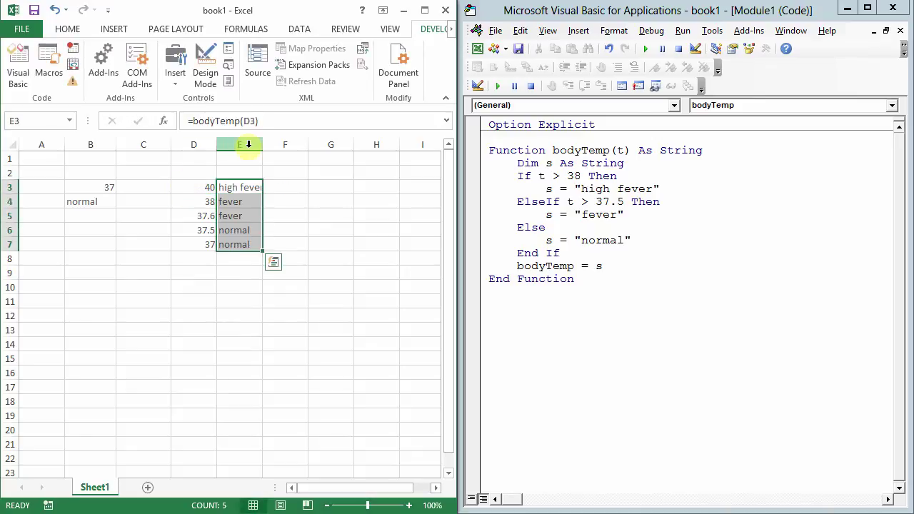
left_click_drag(263, 146, 275, 146)
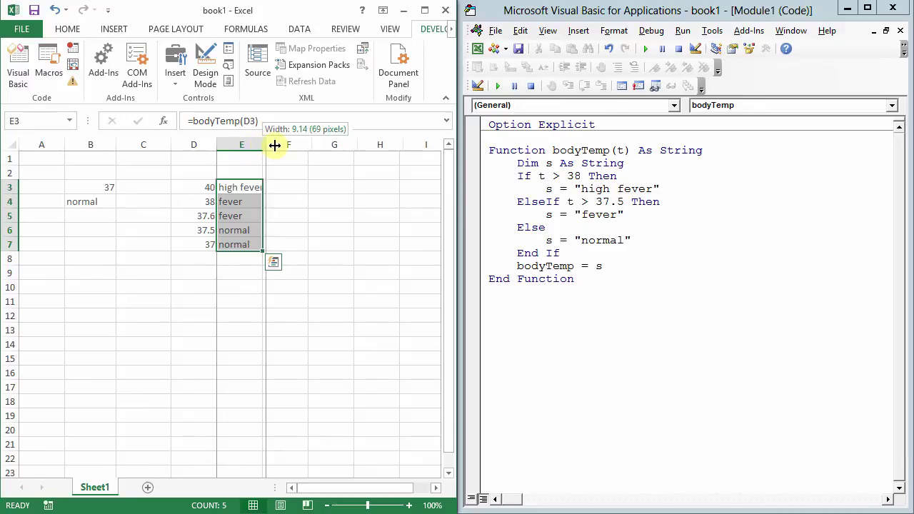
left_click(248, 187)
left_click(198, 187)
left_click(248, 187)
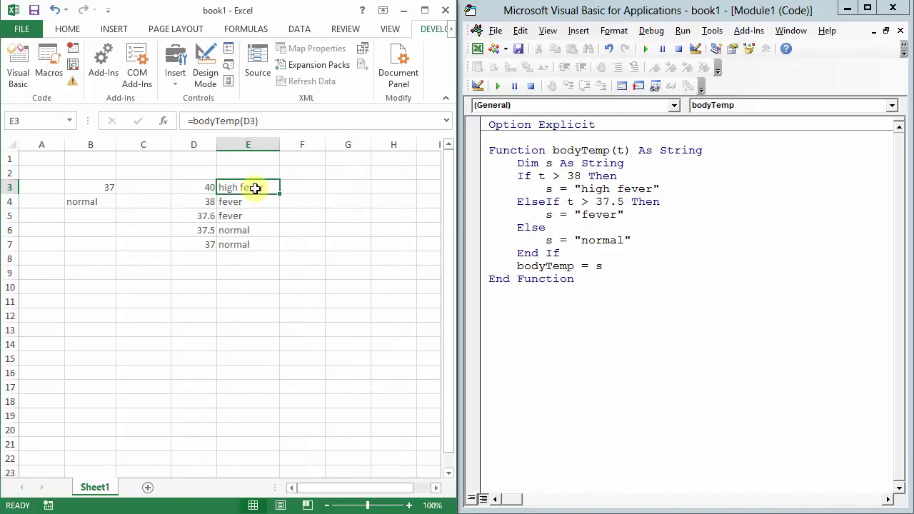
left_click(554, 175)
key("Right")
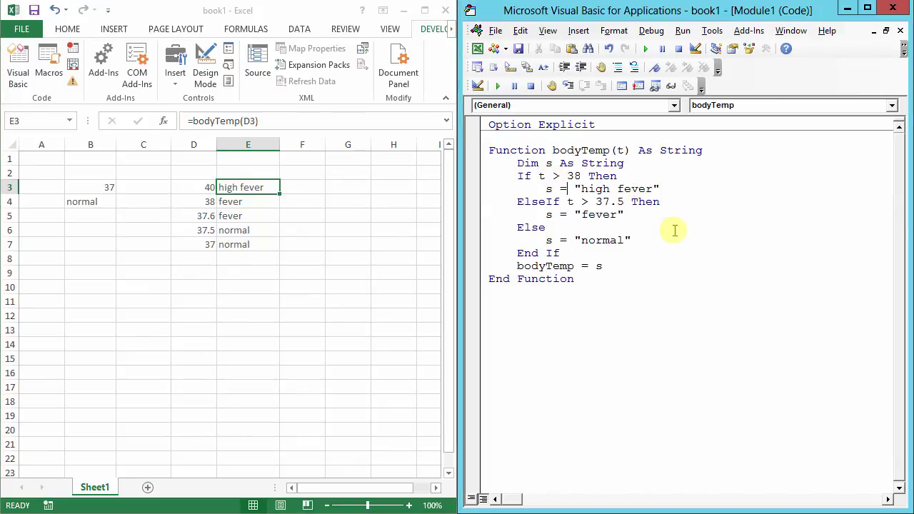
key("Down")
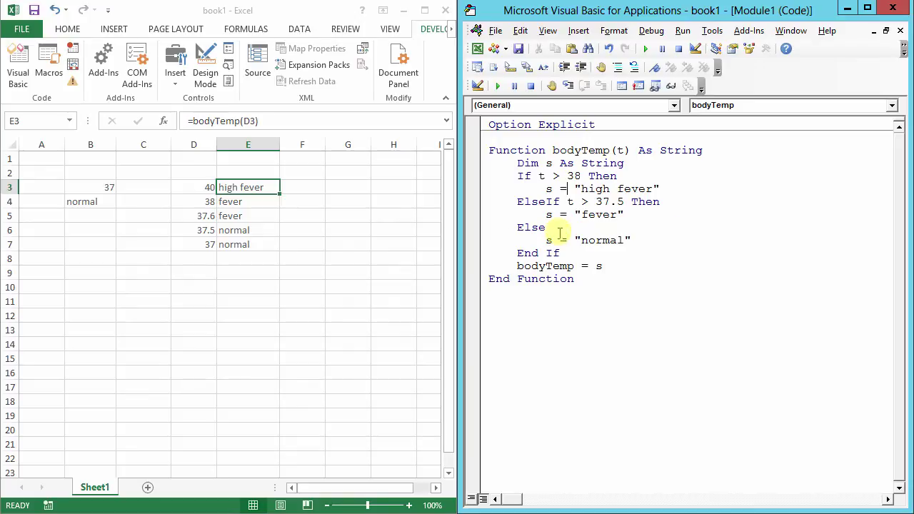
left_click(195, 202)
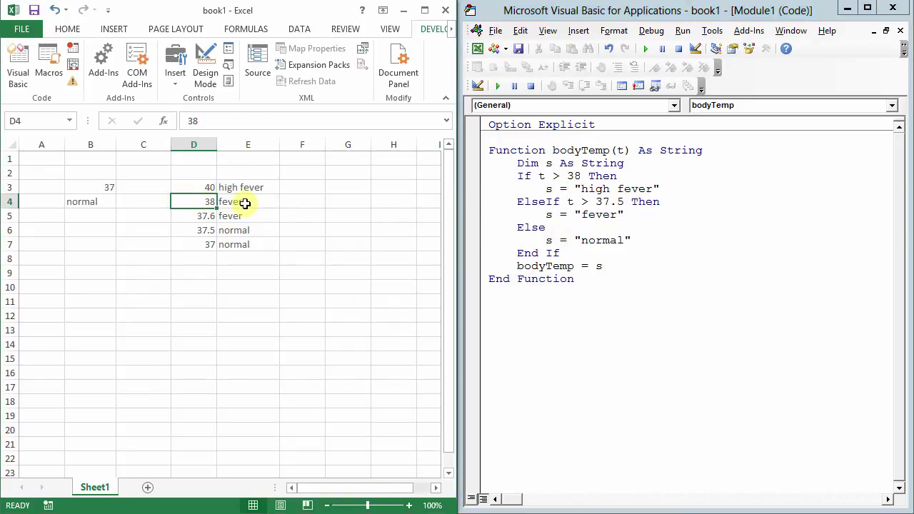
left_click(245, 203)
left_click(639, 221)
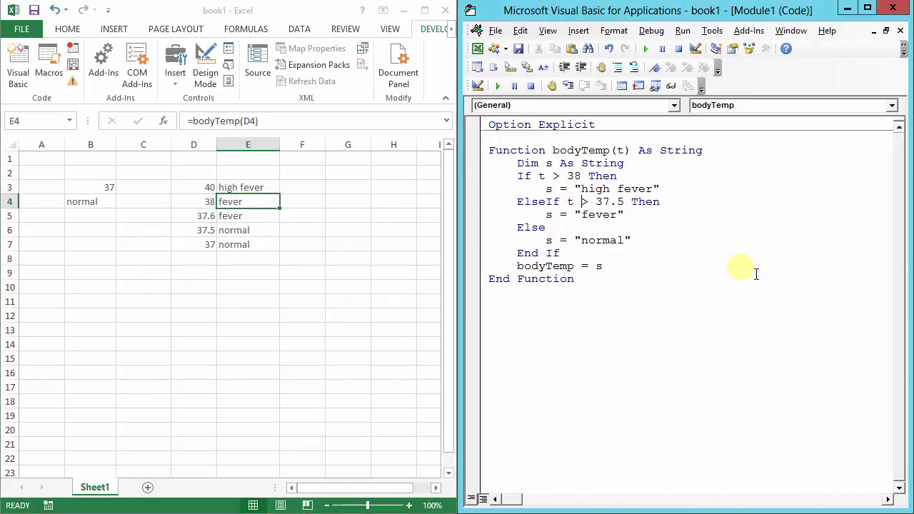
key("shift+Right")
key("shift+Right")
key("shift+Right")
key("shift+Right")
key("shift+Right")
key("shift+Right")
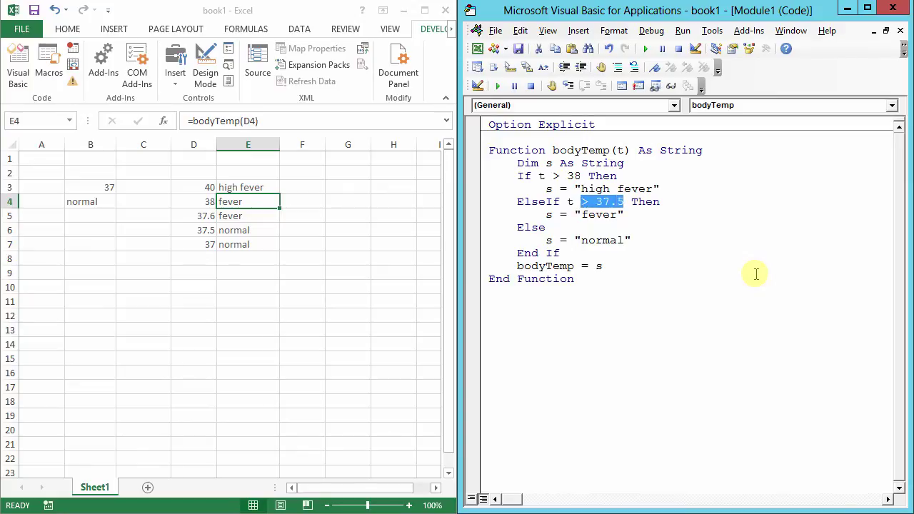
double_click(574, 176)
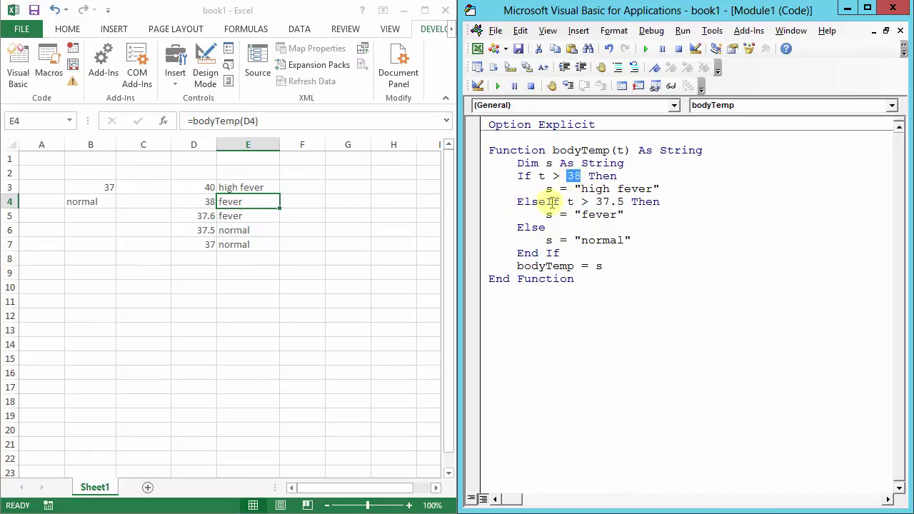
left_click(597, 202)
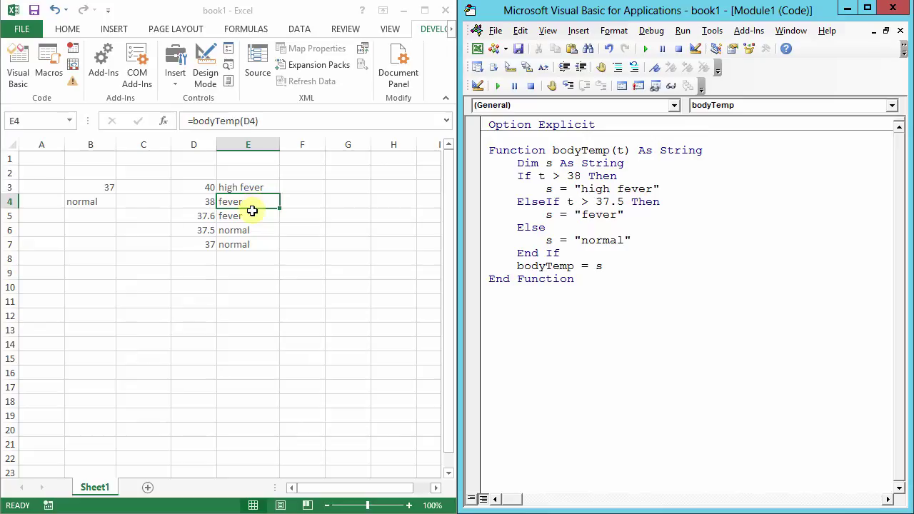
left_click(253, 214)
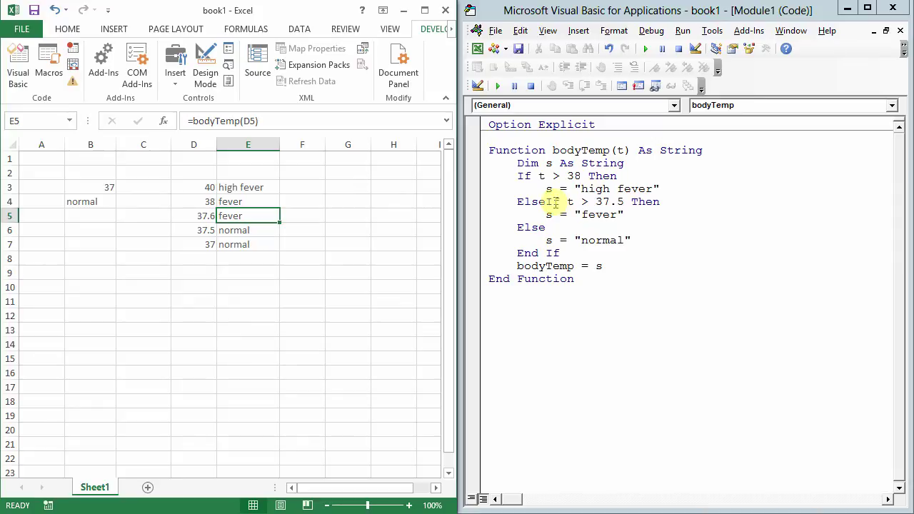
left_click(211, 232)
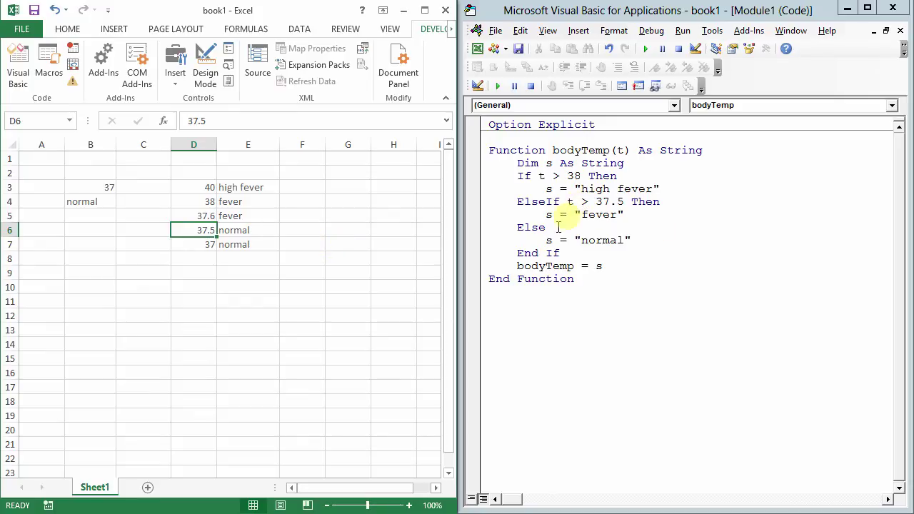
left_click_drag(545, 240, 635, 242)
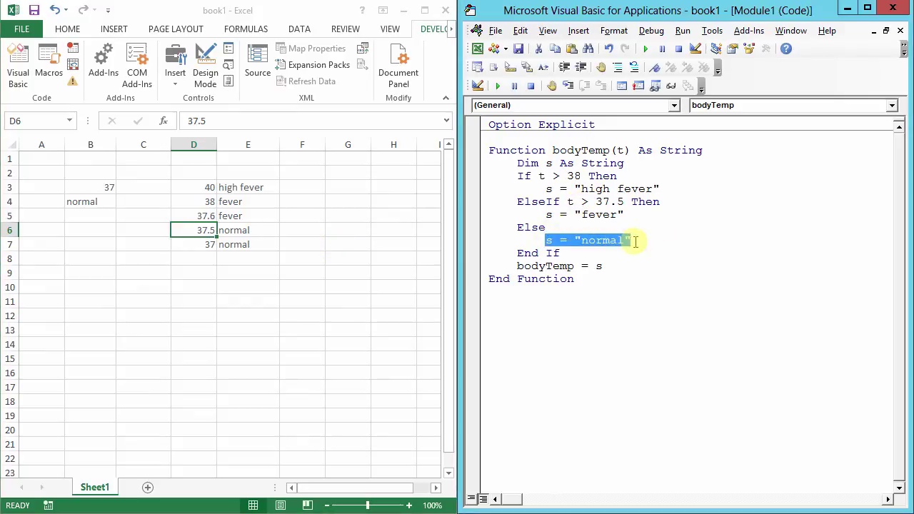
left_click(639, 240)
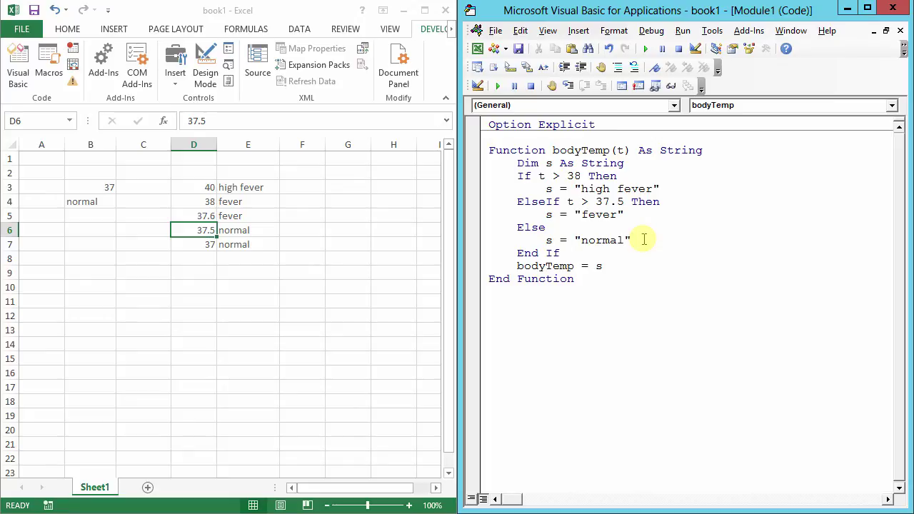
- Create an empty Sub testBodyTemp() procedure below the bodyTemp function
key("Return")
key("Return")
type("sub ")
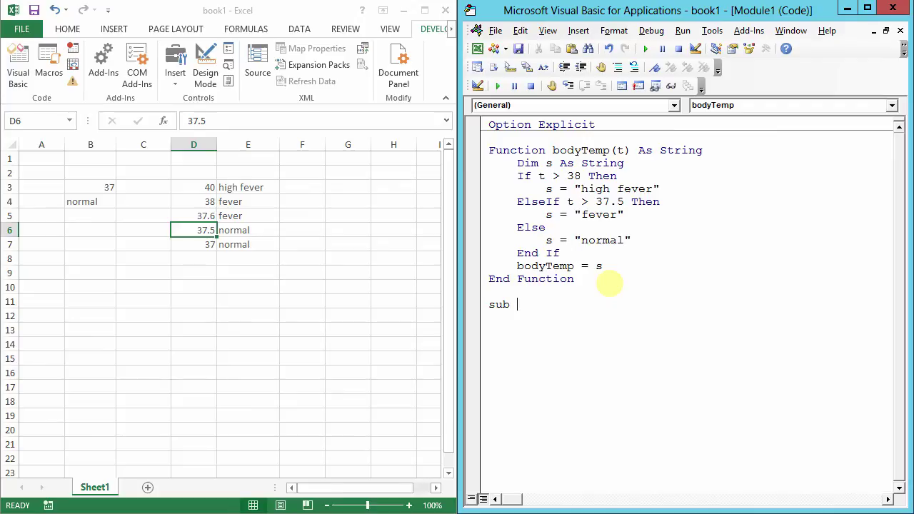
type("testBoday")
key("BackSpace")
key("BackSpace")
type("yTemp")
key("Return")
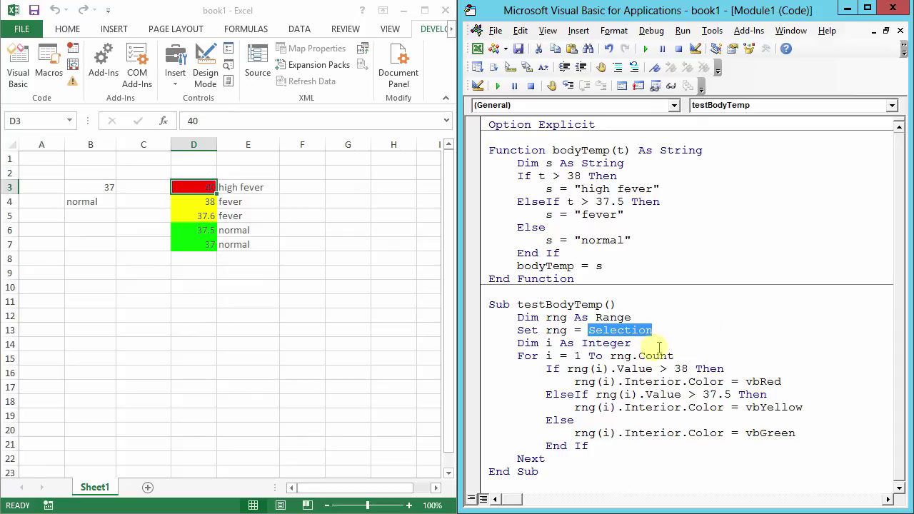
left_click(681, 355)
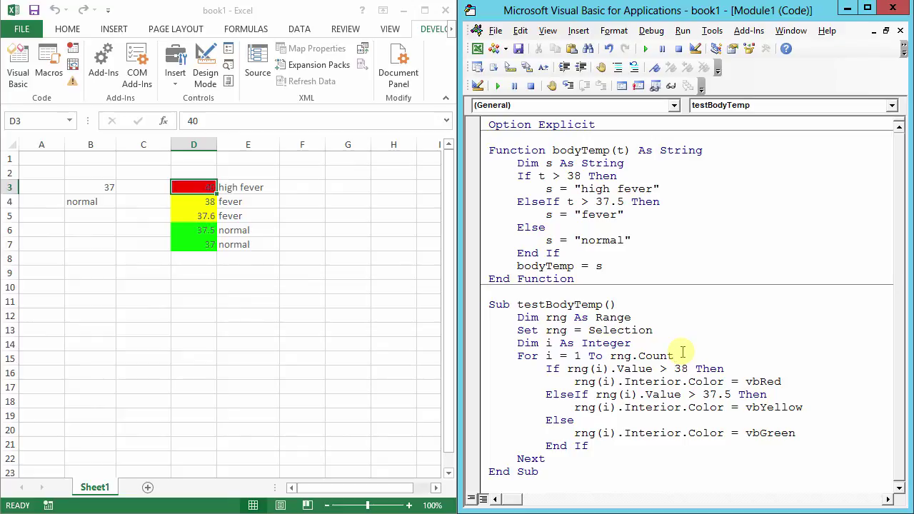
key("shift+Left")
key("shift+Left")
key("shift+Left")
key("shift+Left")
key("shift+Left")
key("shift+Left")
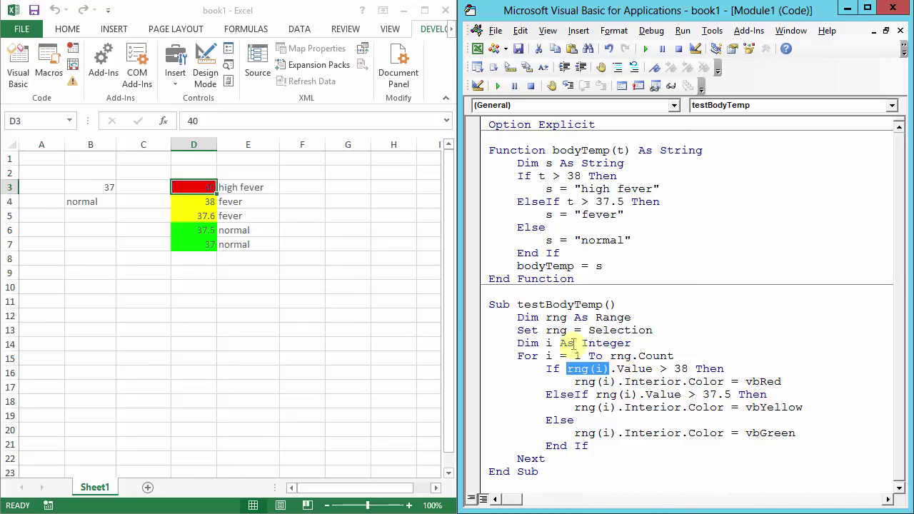
left_click(575, 356)
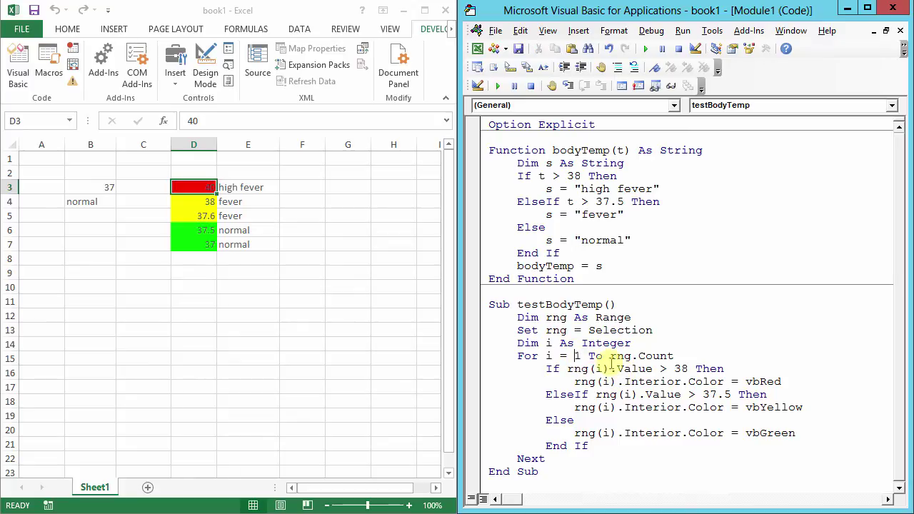
key("shift+Right")
key("Left")
left_click(195, 187)
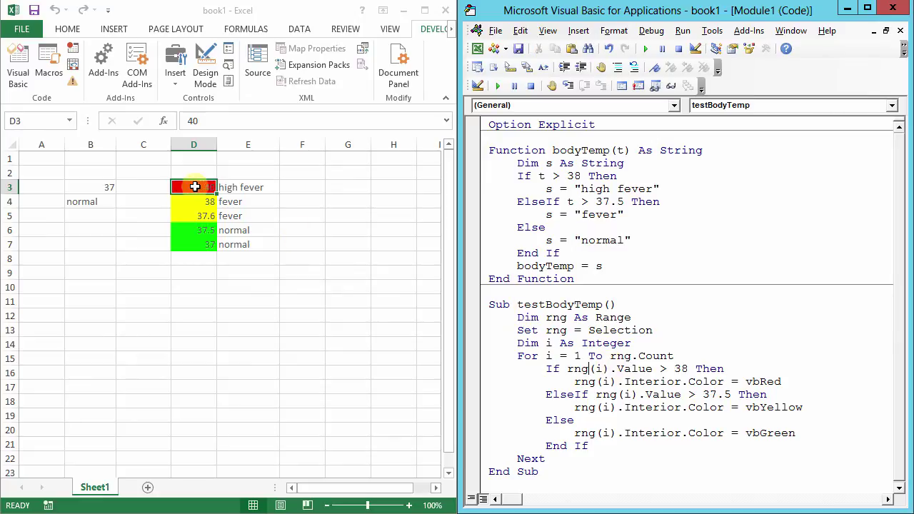
key("shift+Down")
key("shift+Down")
key("shift+Down")
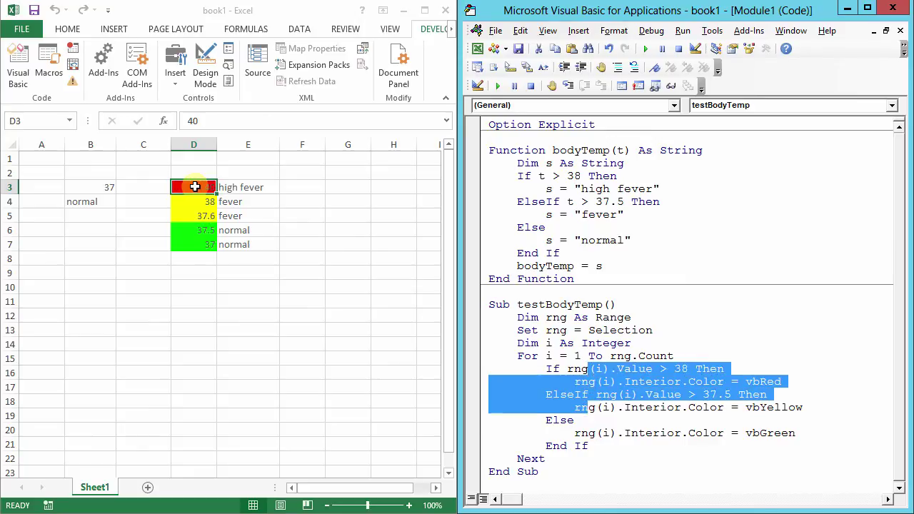
left_click(195, 186)
left_click_drag(195, 187, 193, 244)
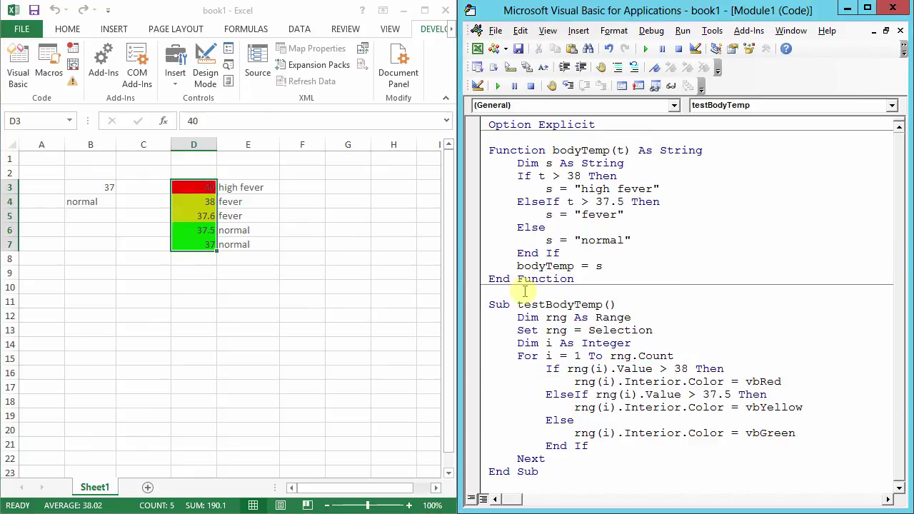
left_click(588, 473)
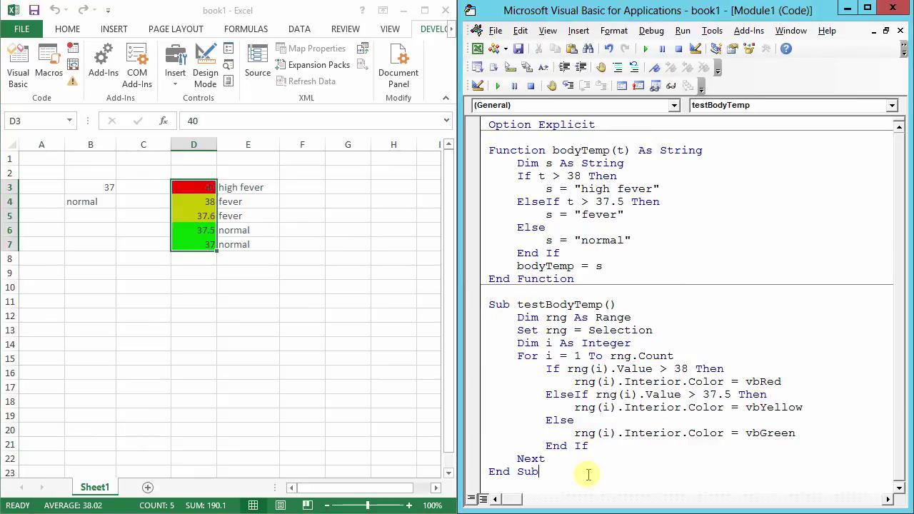
key("Return")
key("Return")
key("Return")
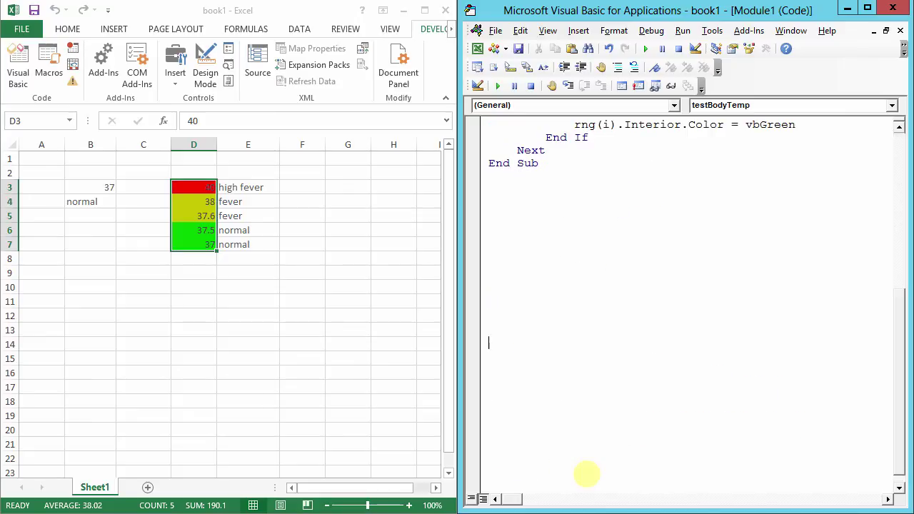
key("BackSpace")
key("BackSpace")
type("function")
type("testScore(")
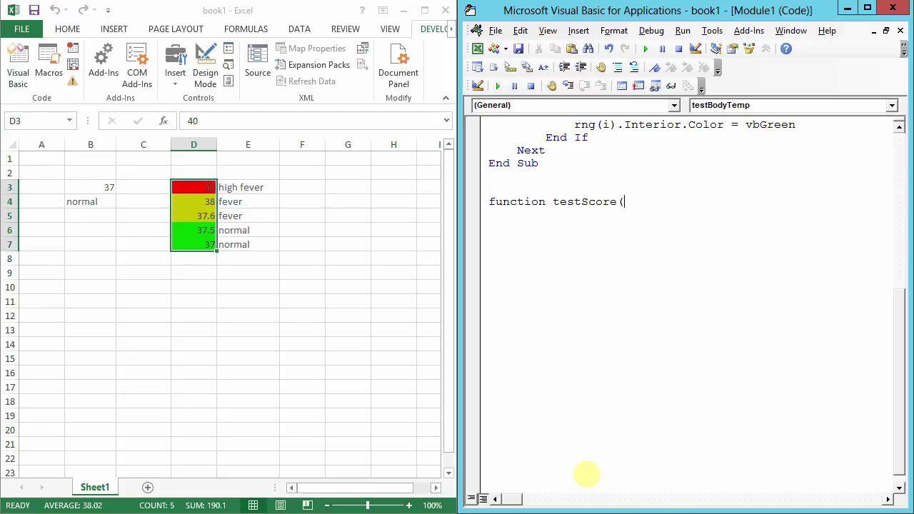
type("math")
type(", eng")
type("as ")
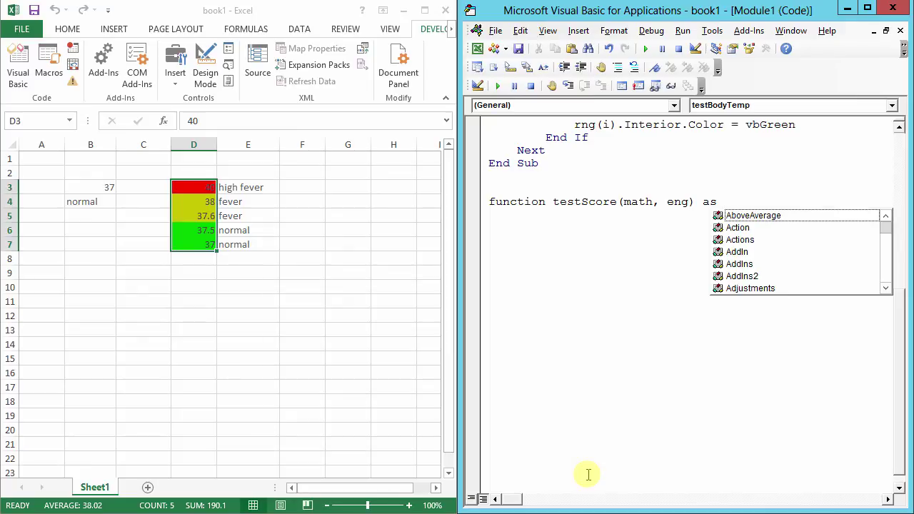
type("boo")
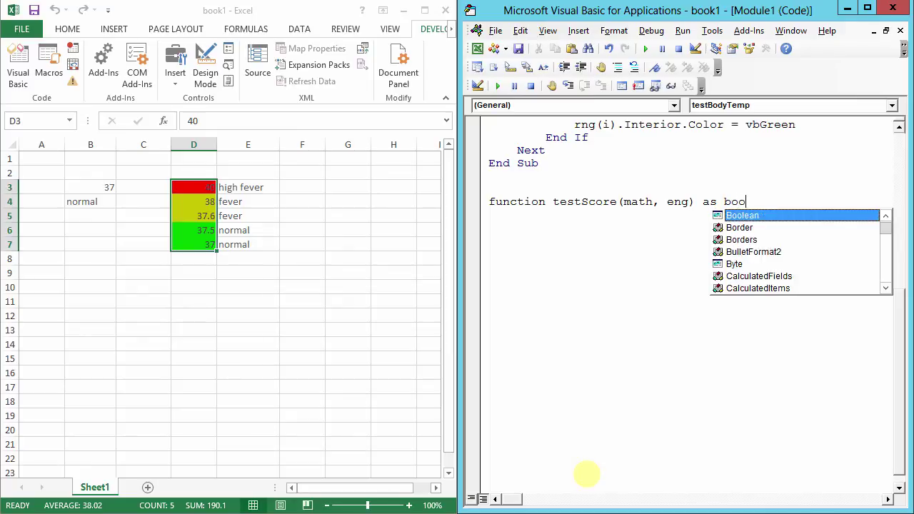
- Complete the testScore(math, eng) As Boolean declaration with If (math > 75) And (eng > 85) Then testScore = True
key("Tab")
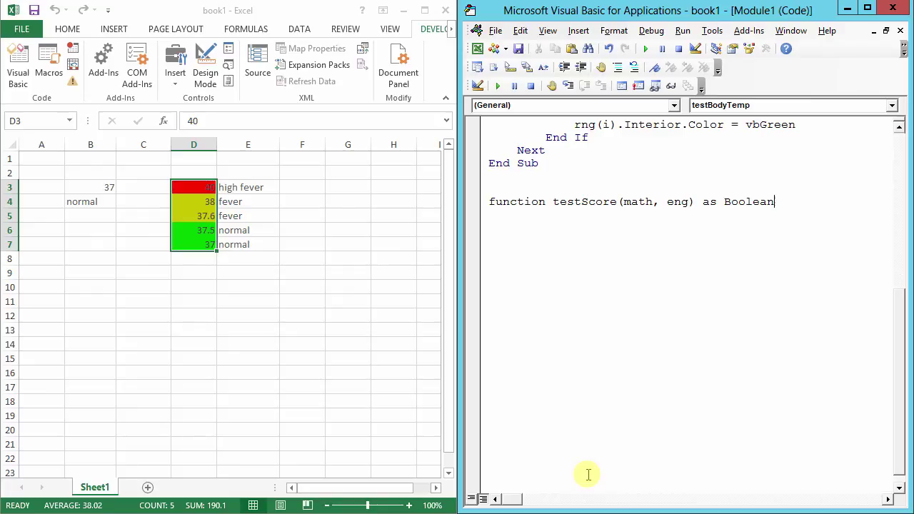
key("Return")
type("i")
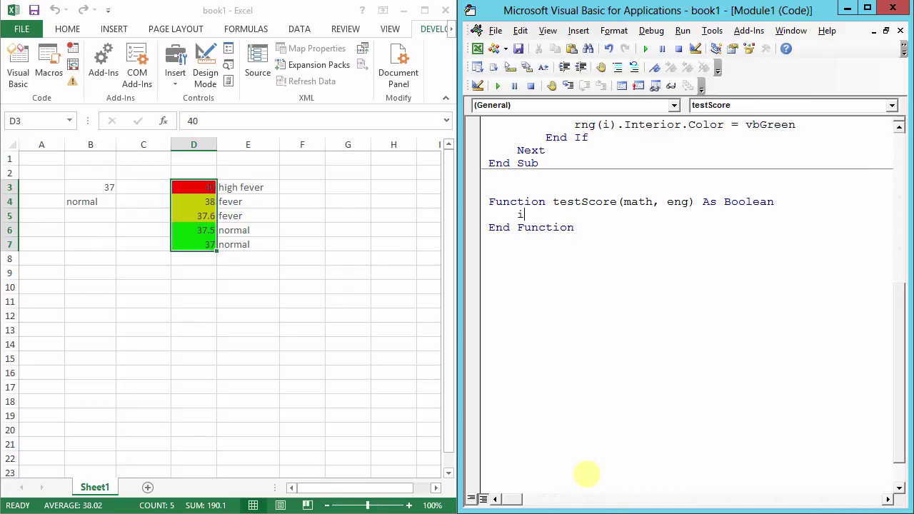
type("f(math> 75")
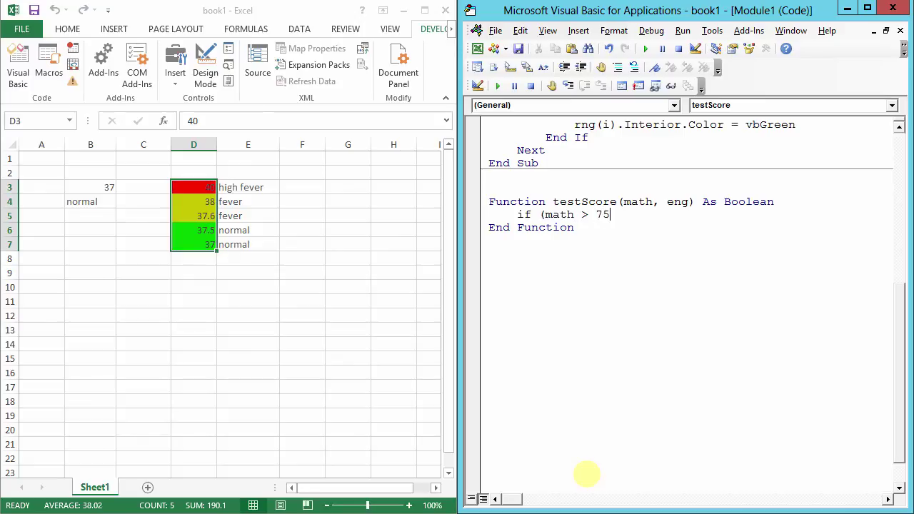
type(" and (eng > ")
type("85) ")
type("Then")
key("Return")
key("Tab")
type("testscore = true")
- Add an Else branch setting testScore = False and close the block with End If
key("Return")
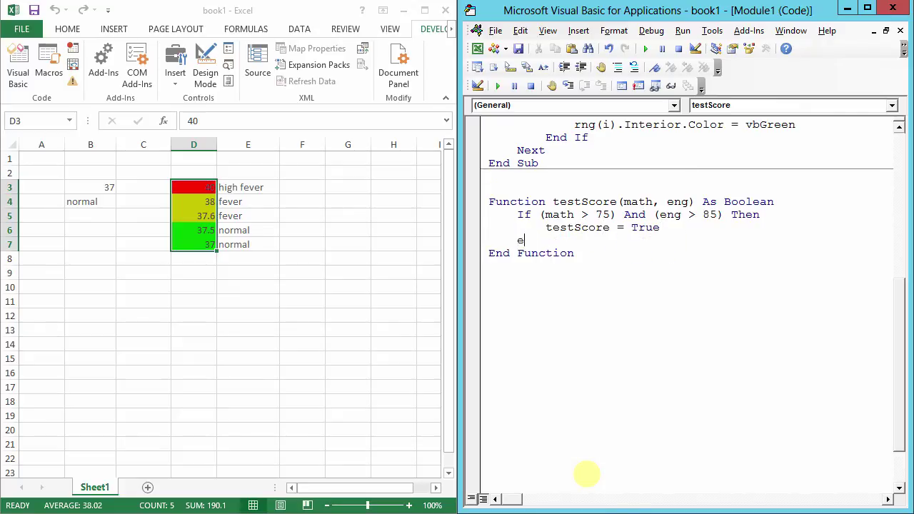
type("Else")
key("Return")
key("Return")
type("End If")
key("Up")
key("Tab")
type("testscore")
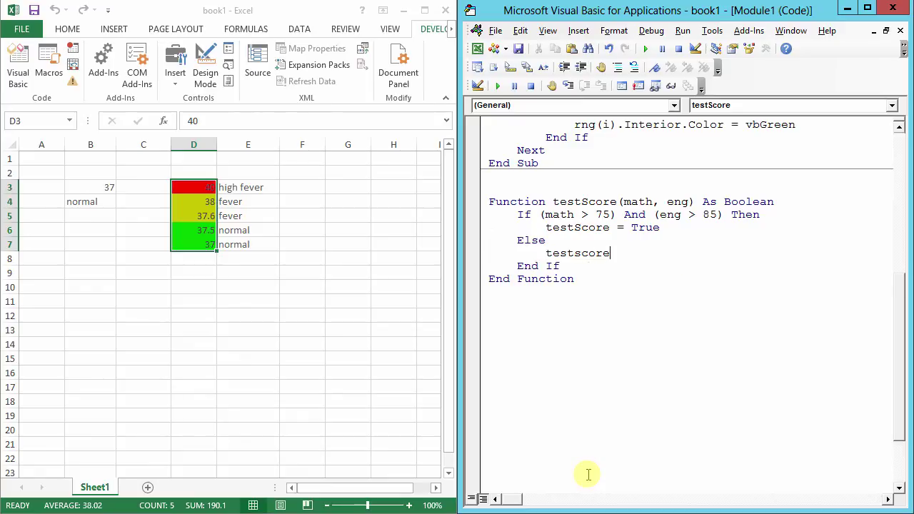
type(" = false")
key("Down")
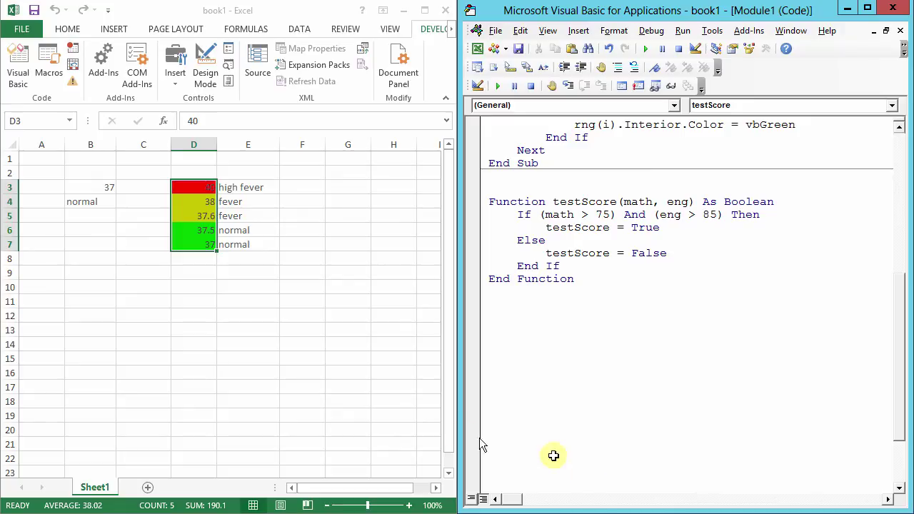
left_click(641, 277)
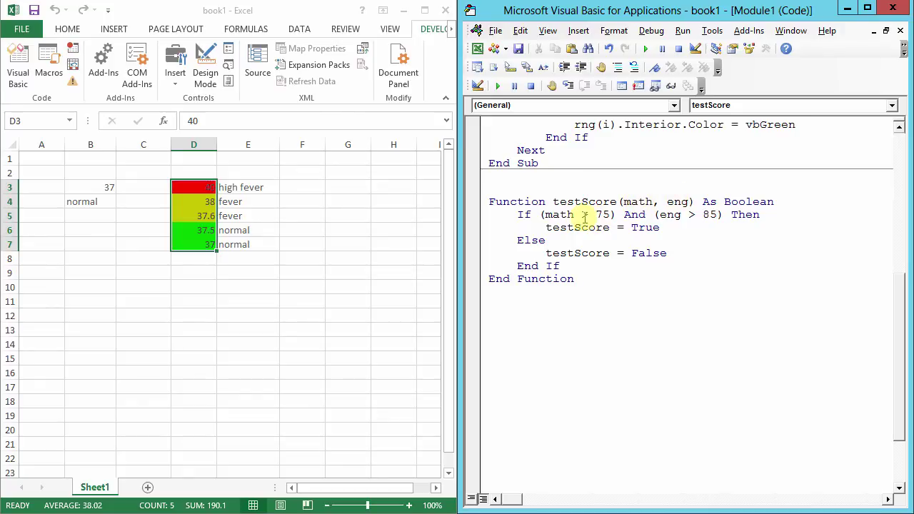
double_click(630, 216)
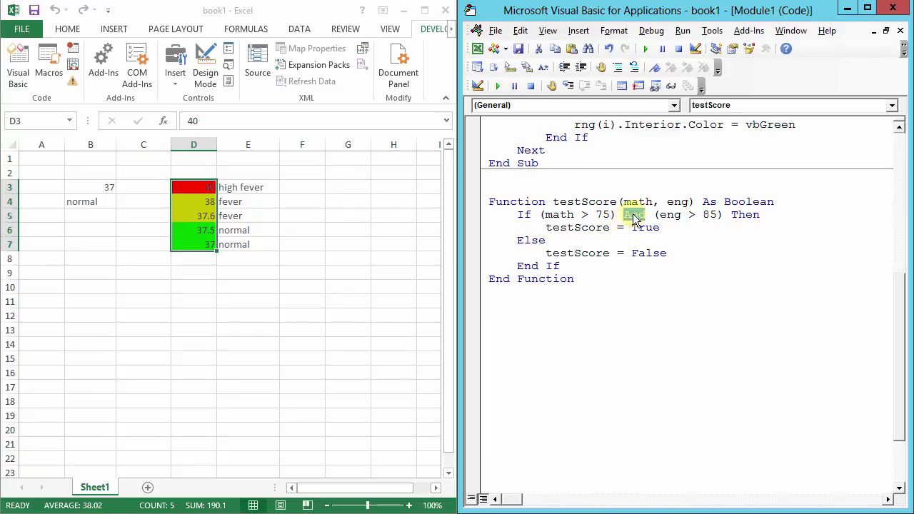
left_click(665, 218)
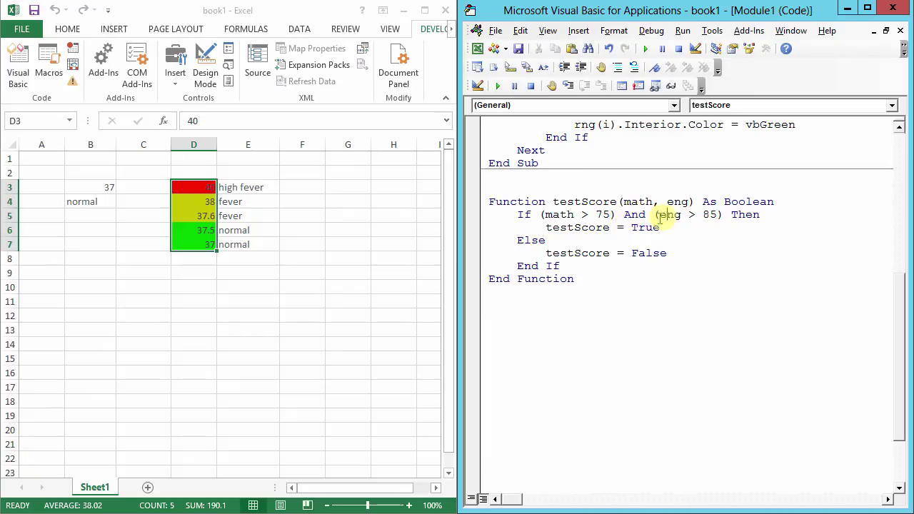
- Enter scores 70 in G3 and 90 in H3
left_click(354, 187)
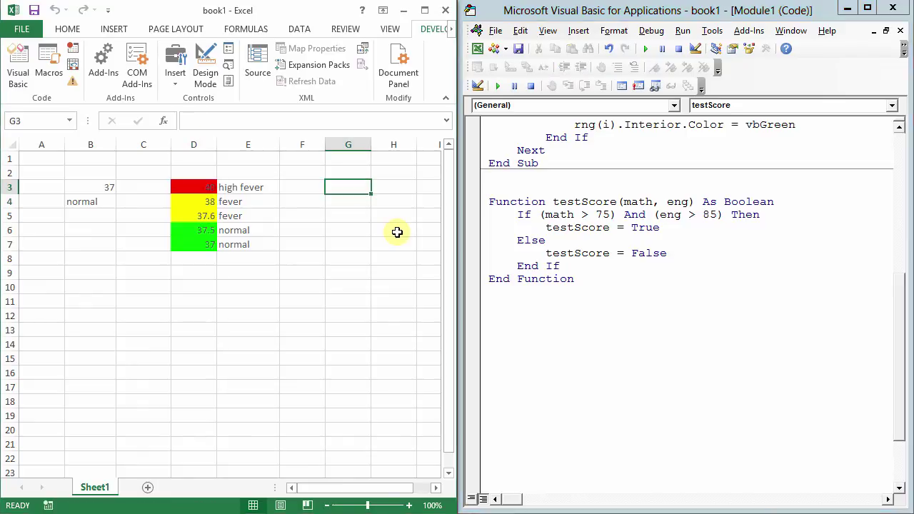
type("70")
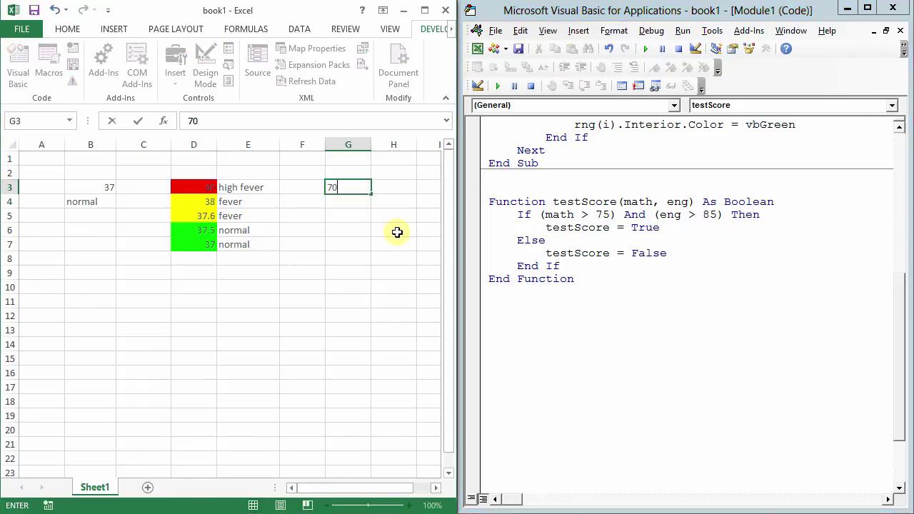
key("Tab")
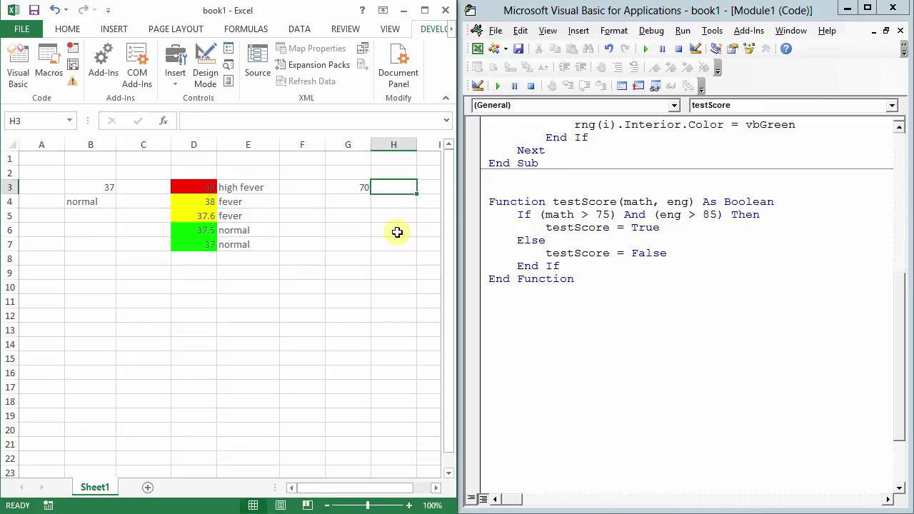
type("90")
key("Return")
- Enter =testScore(G3,H3) in G4, which returns FALSE
key("Left")
type("=")
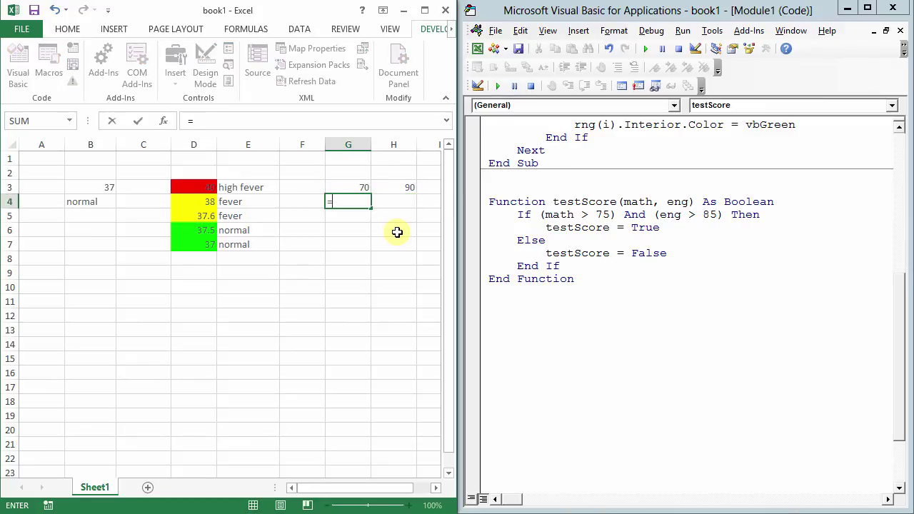
type("test")
key("Tab")
left_click(352, 187)
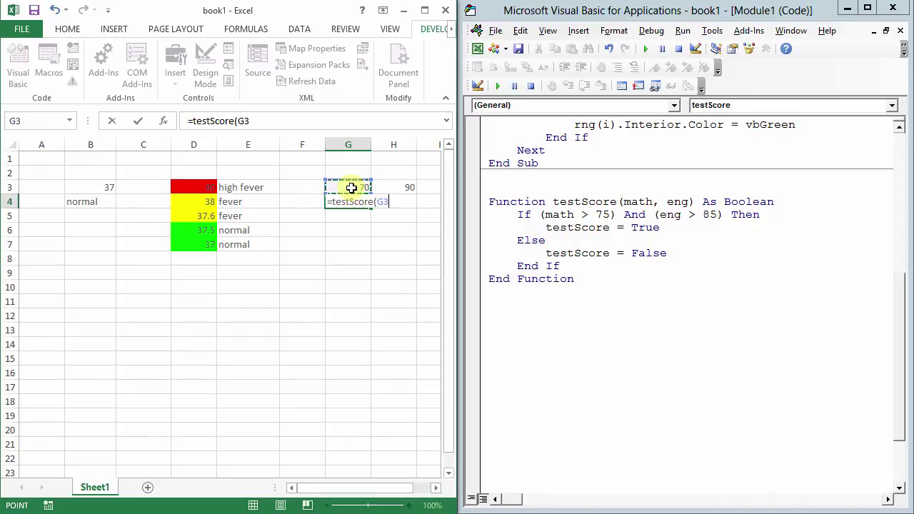
type(",")
left_click(392, 187)
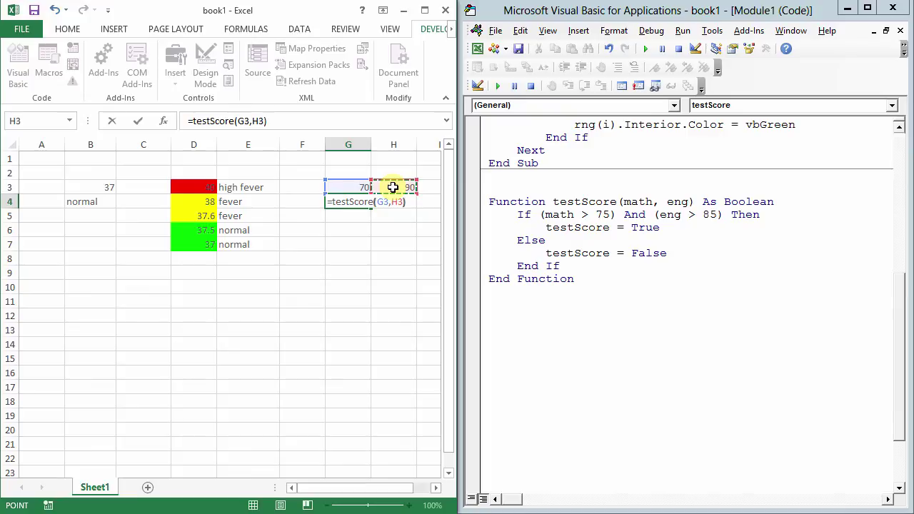
key("Return")
key("Up")
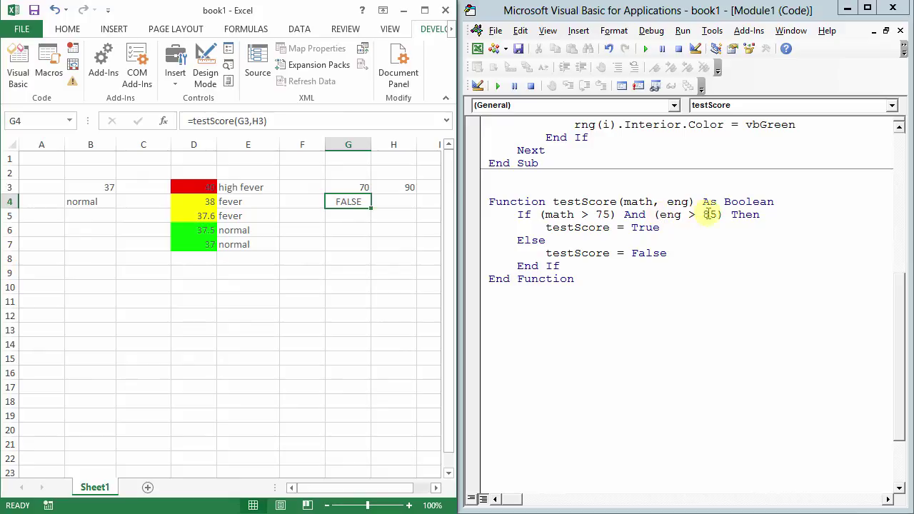
- Enter 80 in G3 so G4 turns TRUE, then select the And operator in testScore's condition
double_click(634, 216)
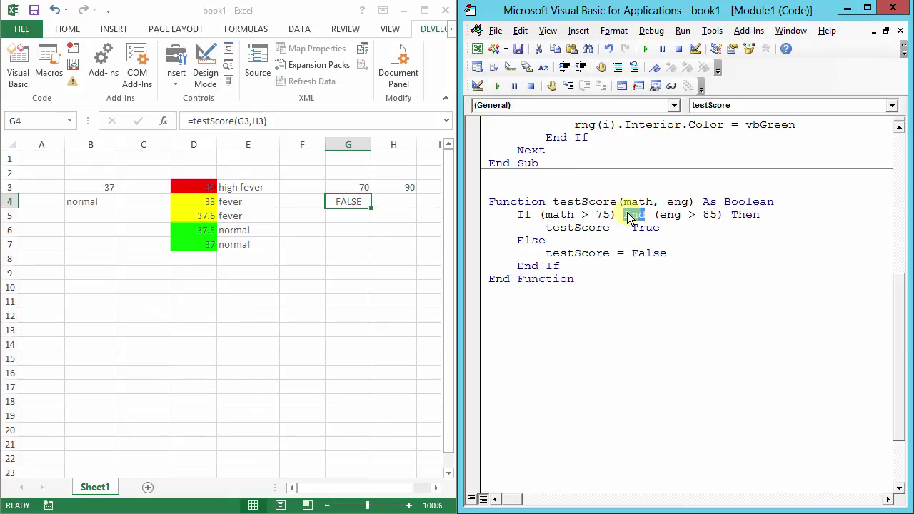
left_click(355, 187)
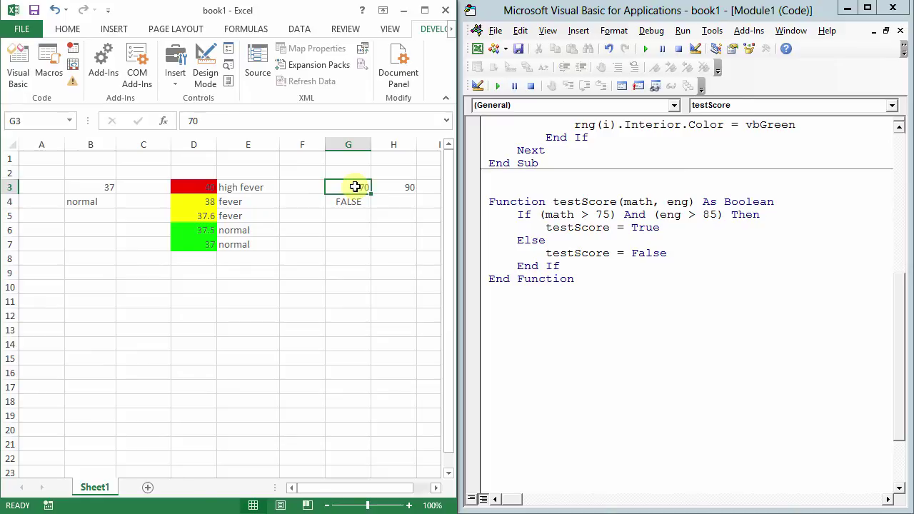
type("80")
key("Return")
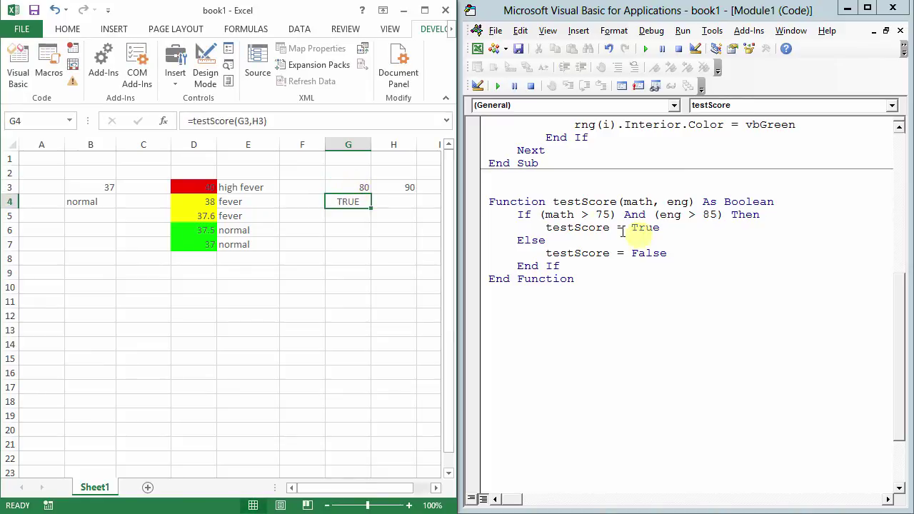
left_click(566, 214)
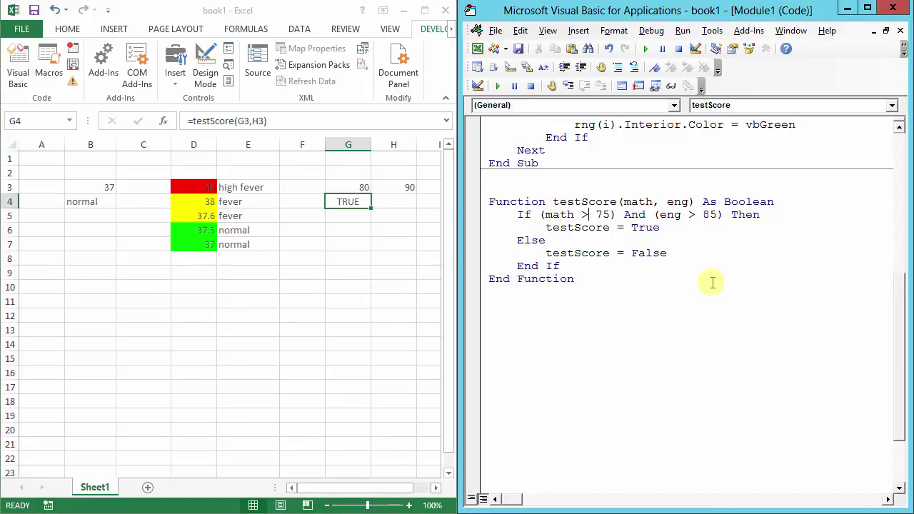
key("shift+Right")
key("shift+Right")
key("shift+Right")
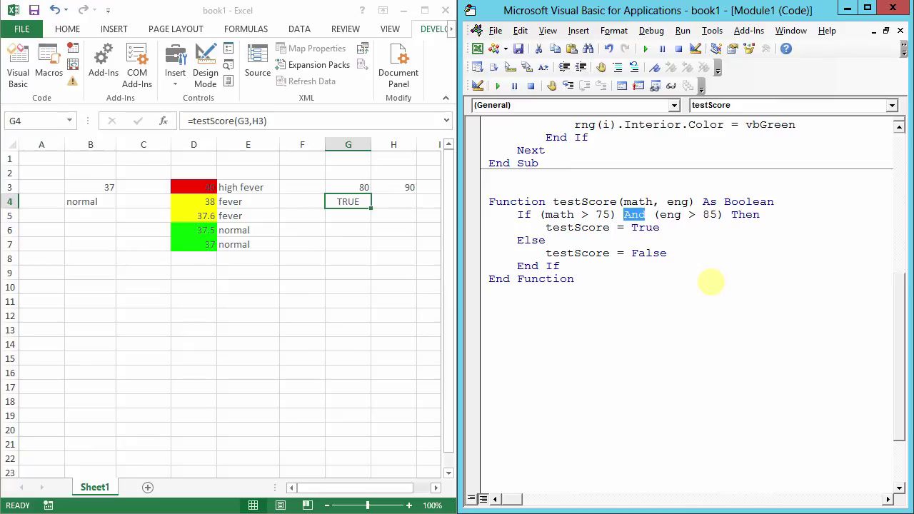
- Replace And with Or in testScore's If line and set G3 back to 70
type("or")
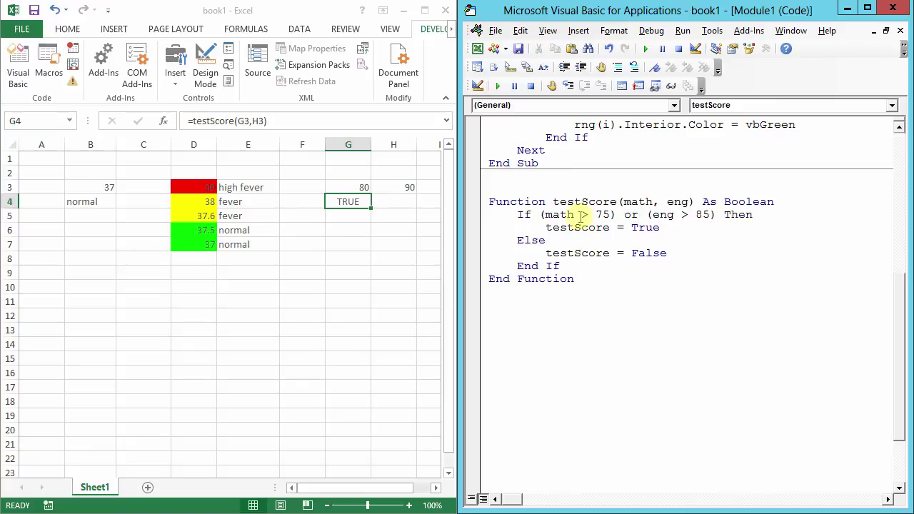
left_click(671, 227)
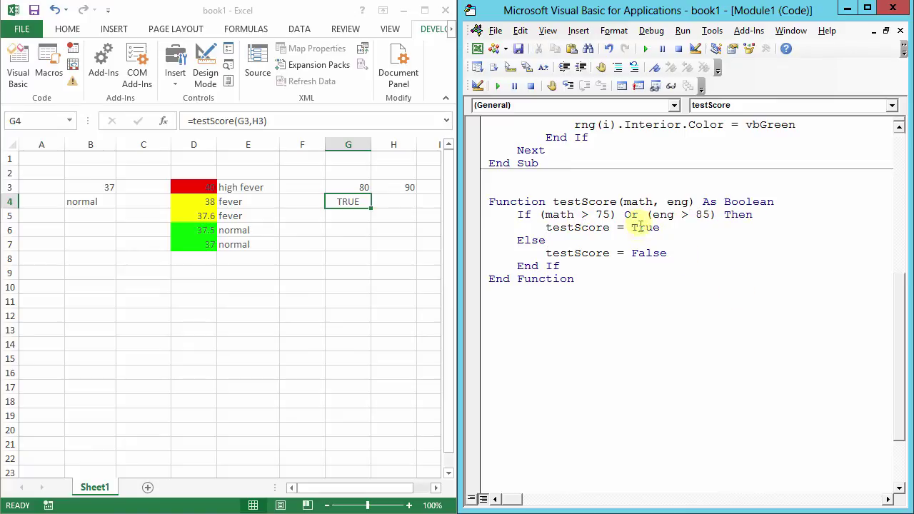
left_click(360, 187)
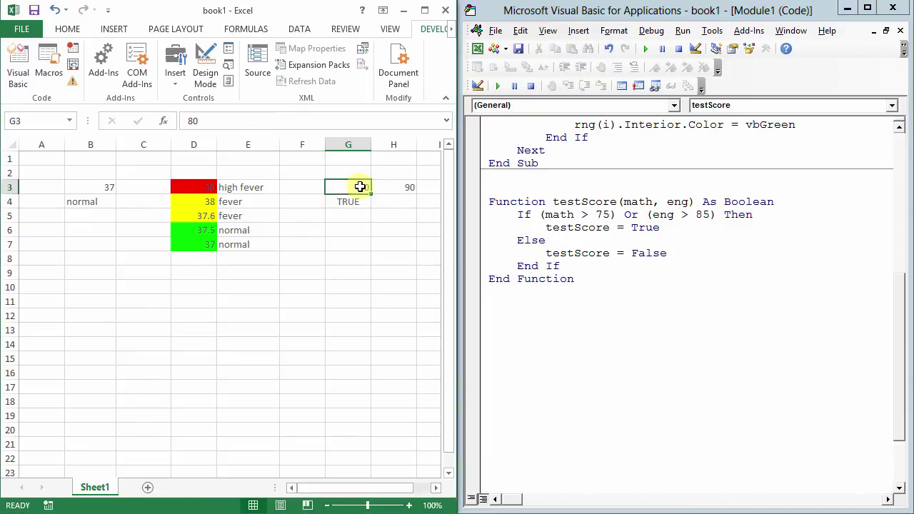
type("70")
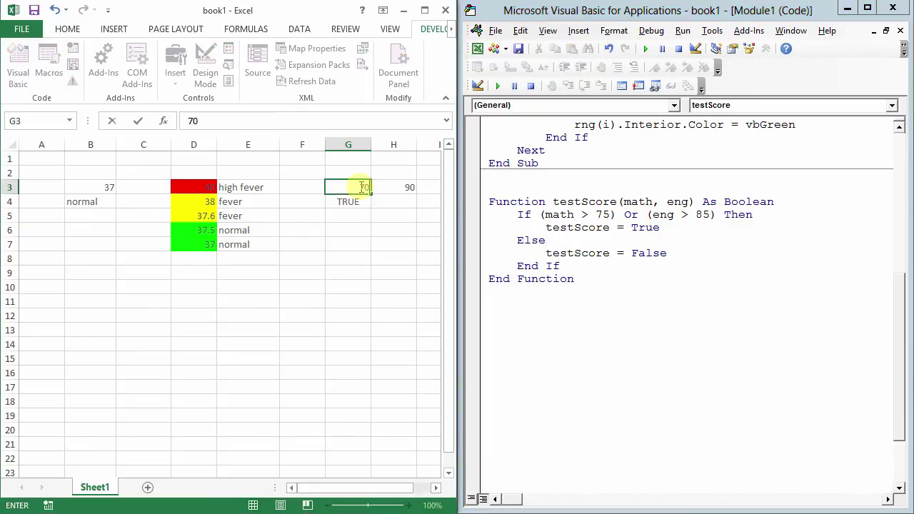
key("Return")
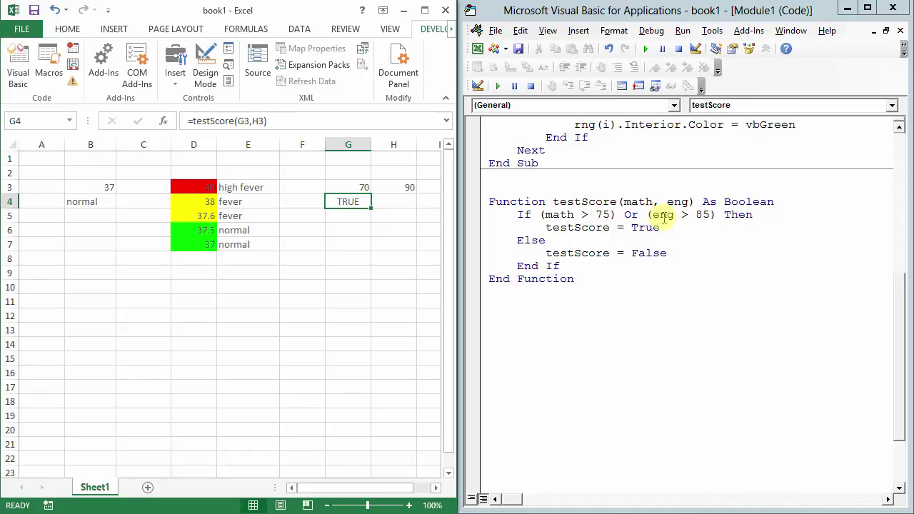
- Verify G3 is 70, H3 is 90, and G4's testScore still returns TRUE
left_click(634, 214)
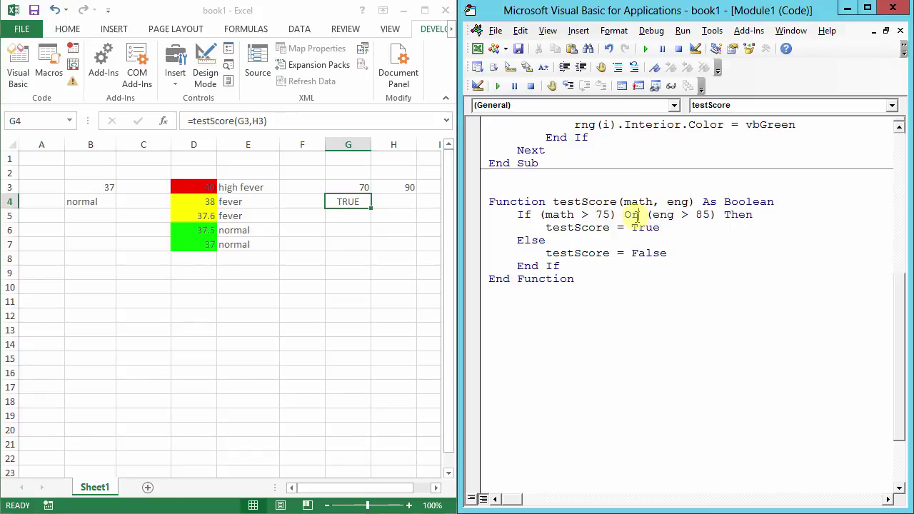
left_click(354, 188)
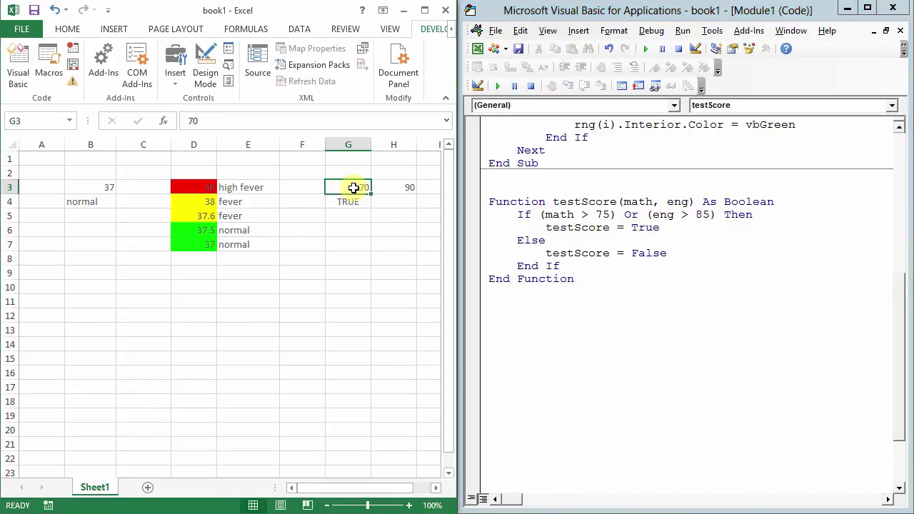
left_click(392, 187)
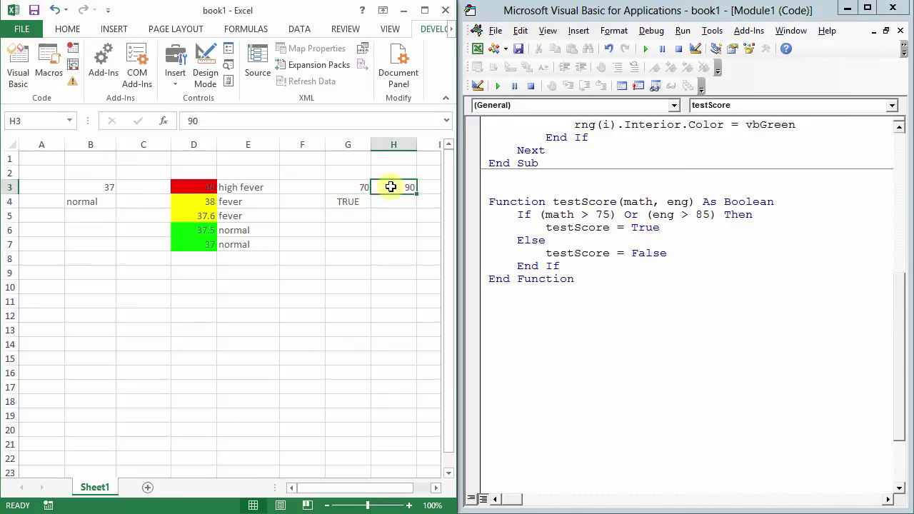
left_click(352, 199)
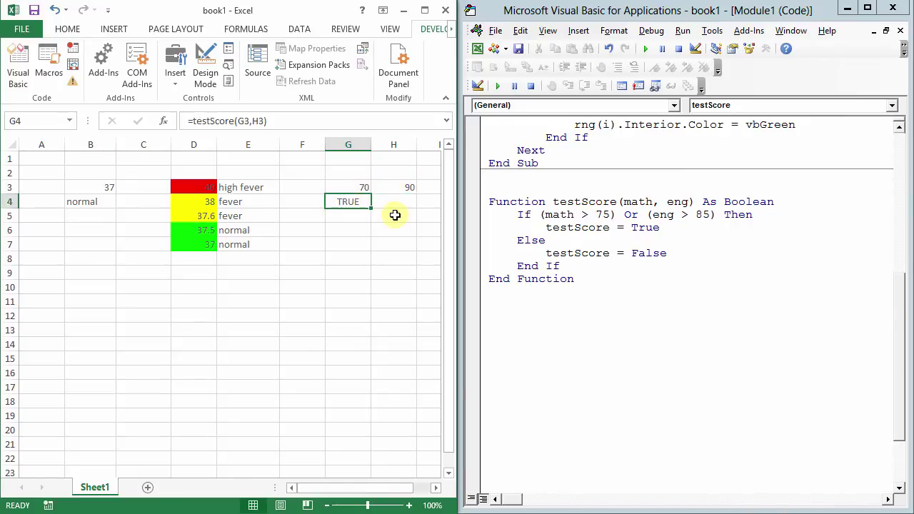